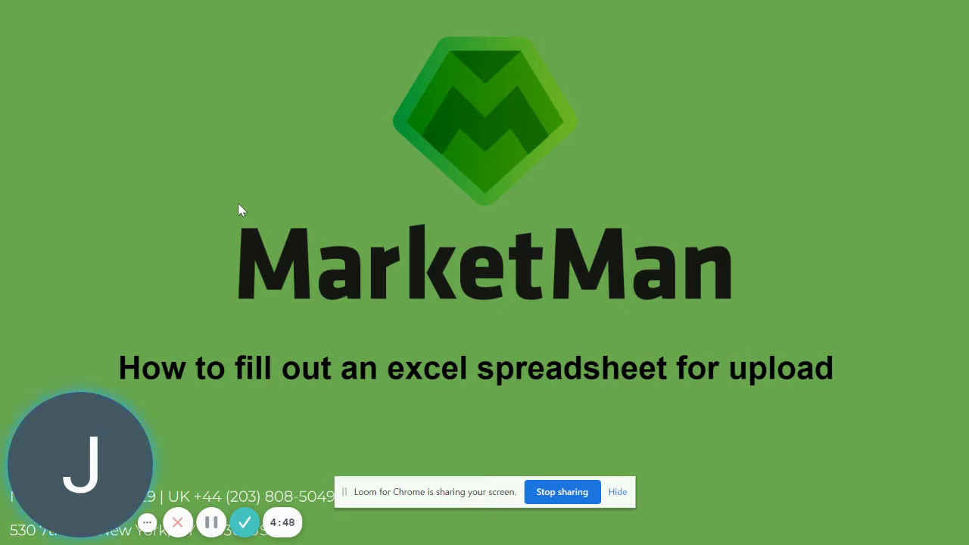
- Leave the slideshow and switch to the Excel workbook with the inventory item list
key(Escape)
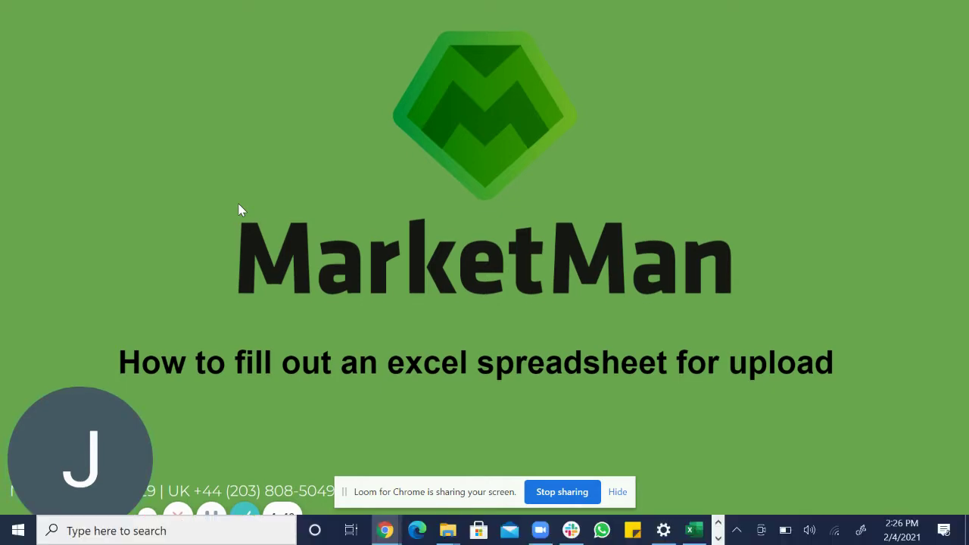
click(689, 531)
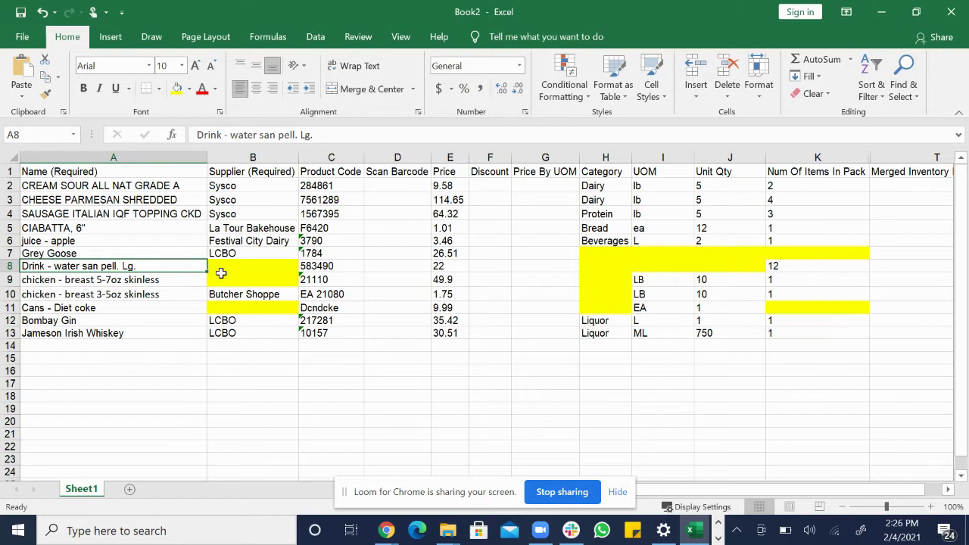
- Examine the Name, Supplier, Product Code, Price, Category, UOM, Unit Qty and Num Of Items In Pack columns
click(138, 157)
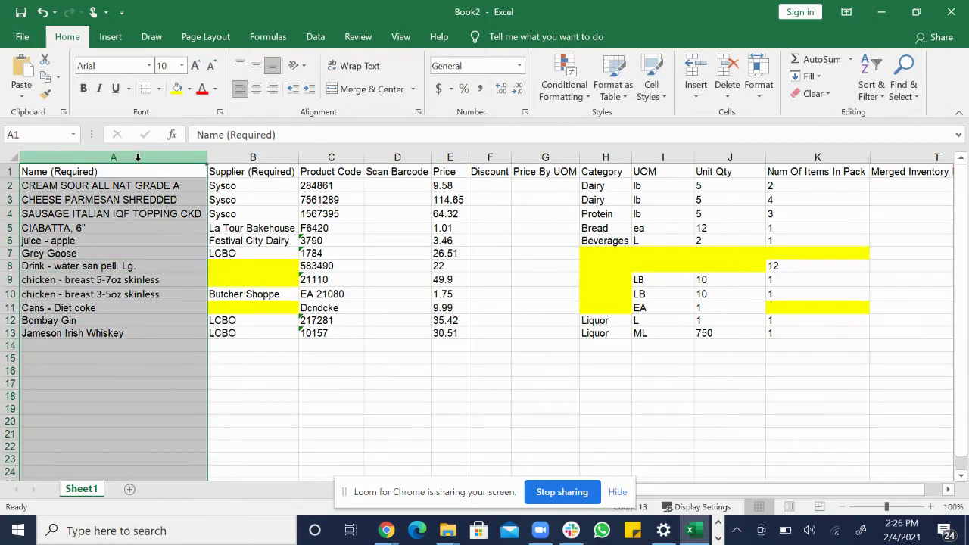
click(231, 158)
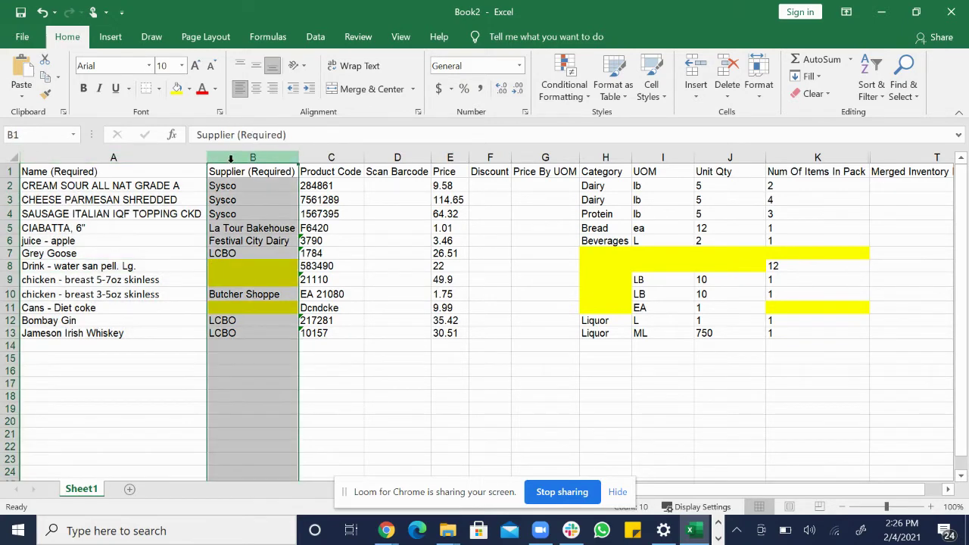
click(318, 159)
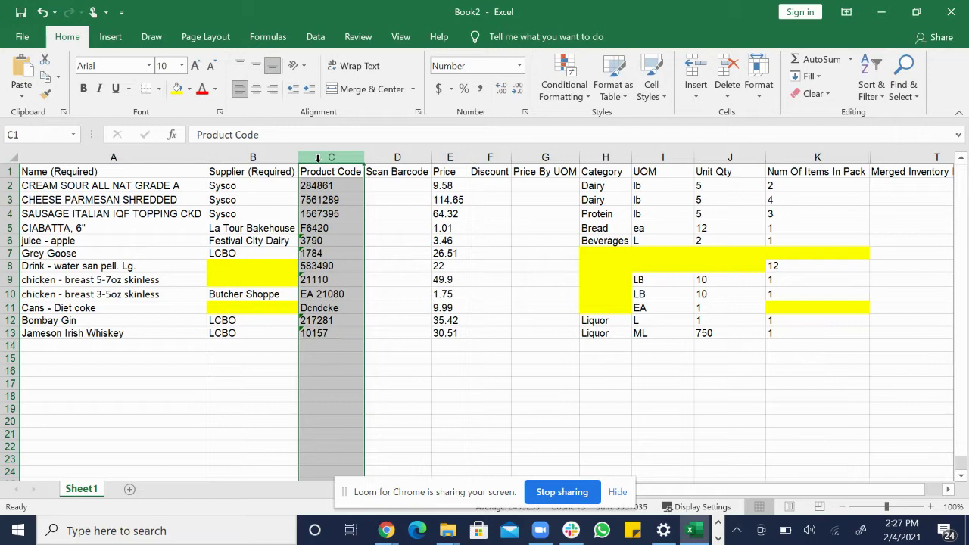
click(461, 155)
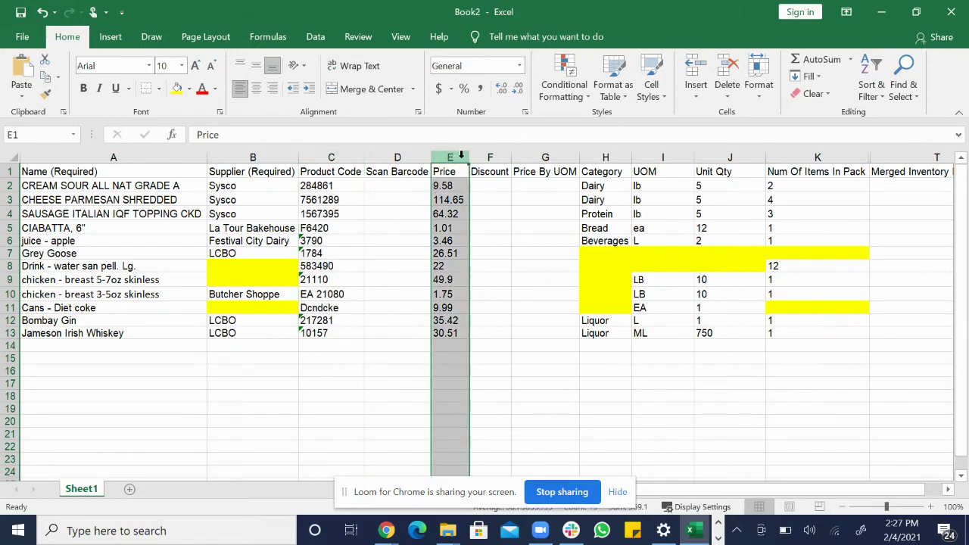
click(617, 155)
click(659, 157)
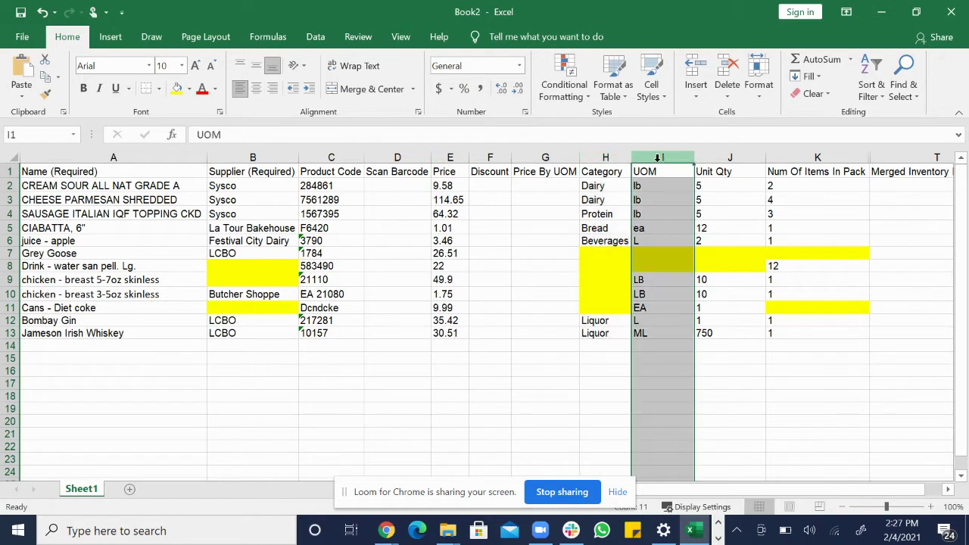
click(710, 155)
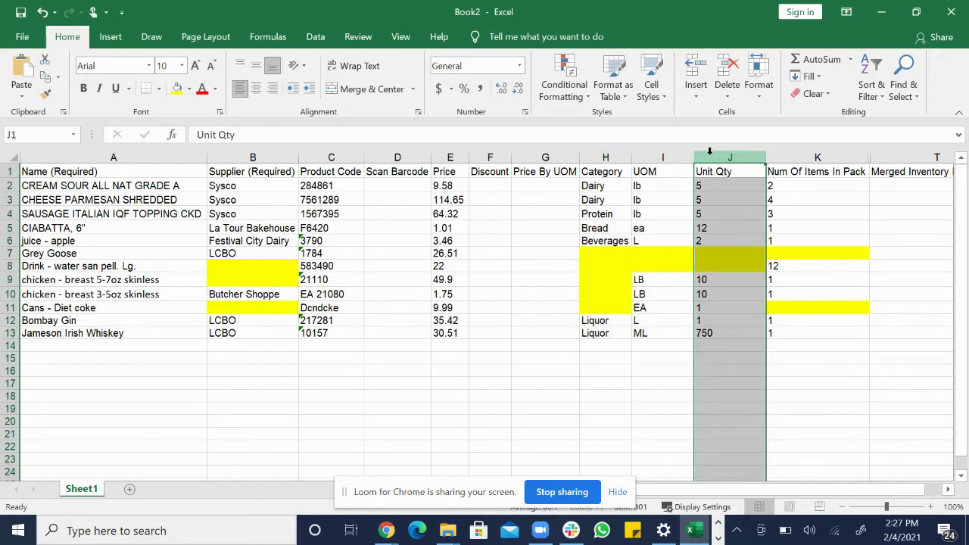
click(790, 153)
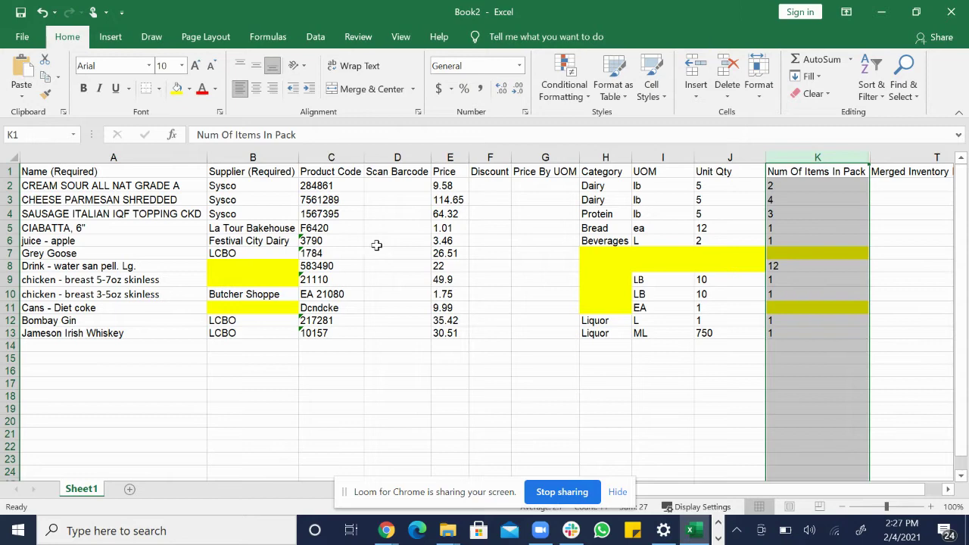
- Enter Coca Cola as the supplier of "Drink - water san pell. Lg." in row 8
click(180, 268)
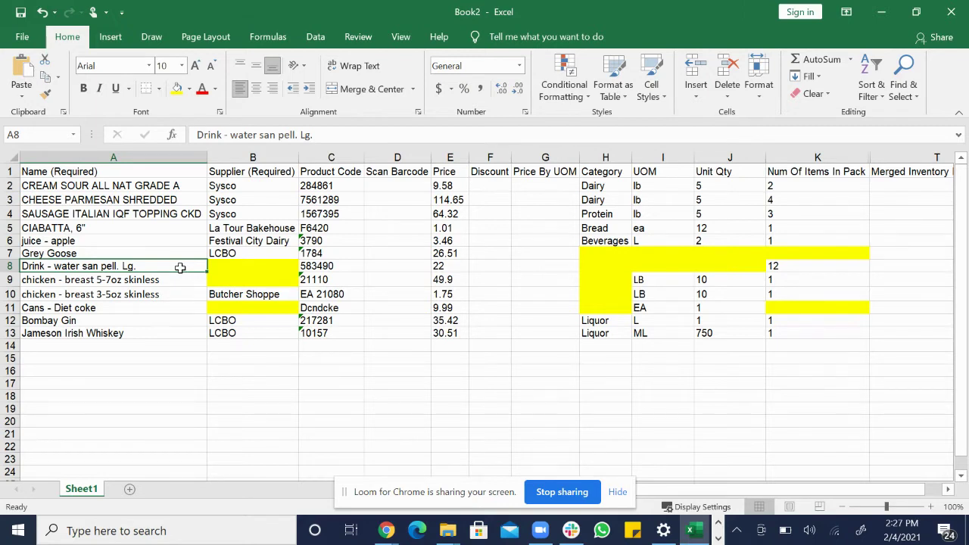
key(Tab)
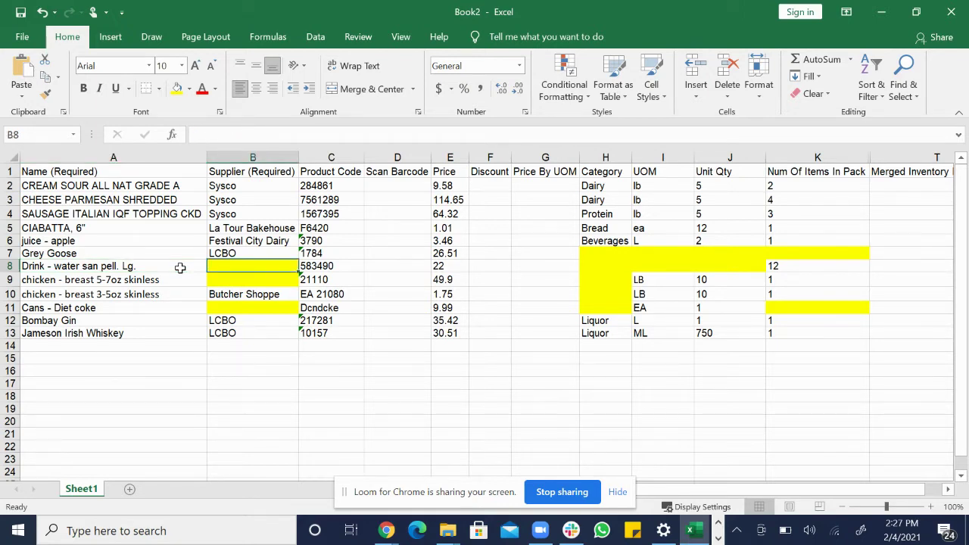
text(coca)
key(BackSpace)
key(BackSpace)
key(BackSpace)
key(BackSpace)
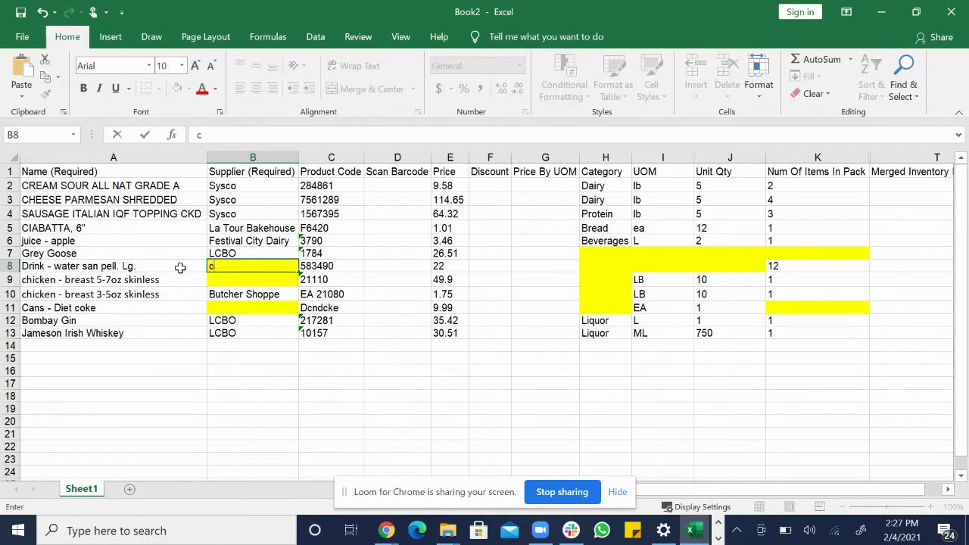
text(Cocal Co)
key(BackSpace)
key(BackSpace)
key(BackSpace)
key(BackSpace)
text(Cola)
key(Tab)
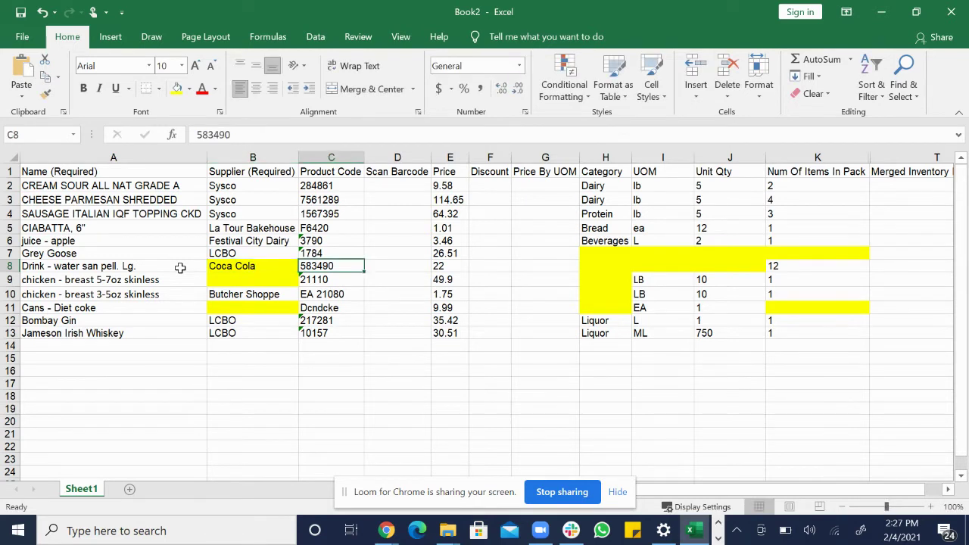
- Set the UOM of the san pell. water in row 8 to EA and its unit quantity to 1
key(Tab)
key(Tab)
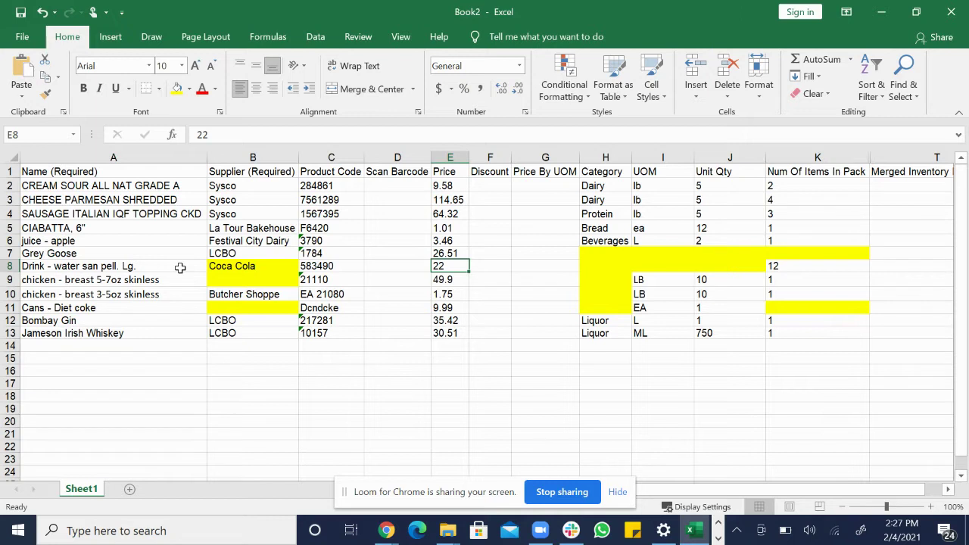
key(Tab)
key(Tab)
key(Tab)
key(Tab)
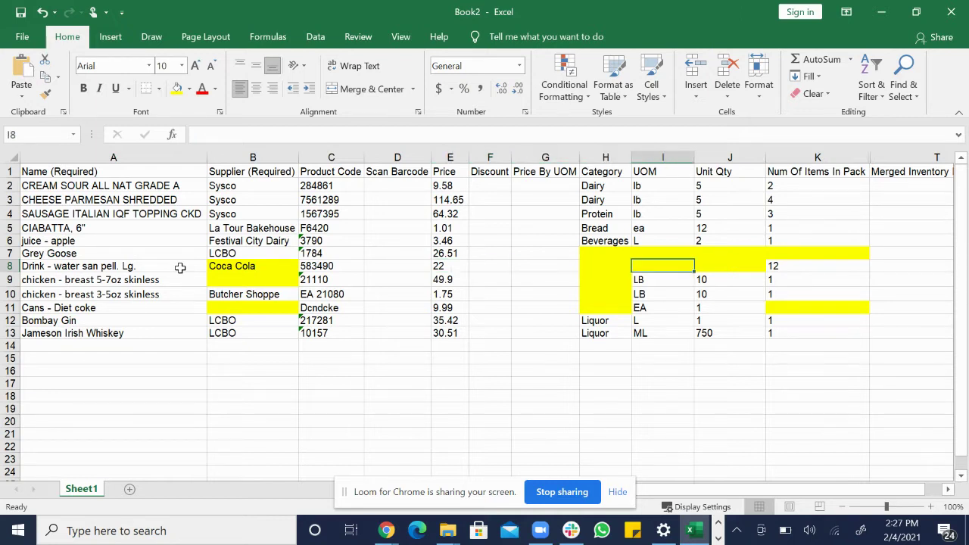
text(EA)
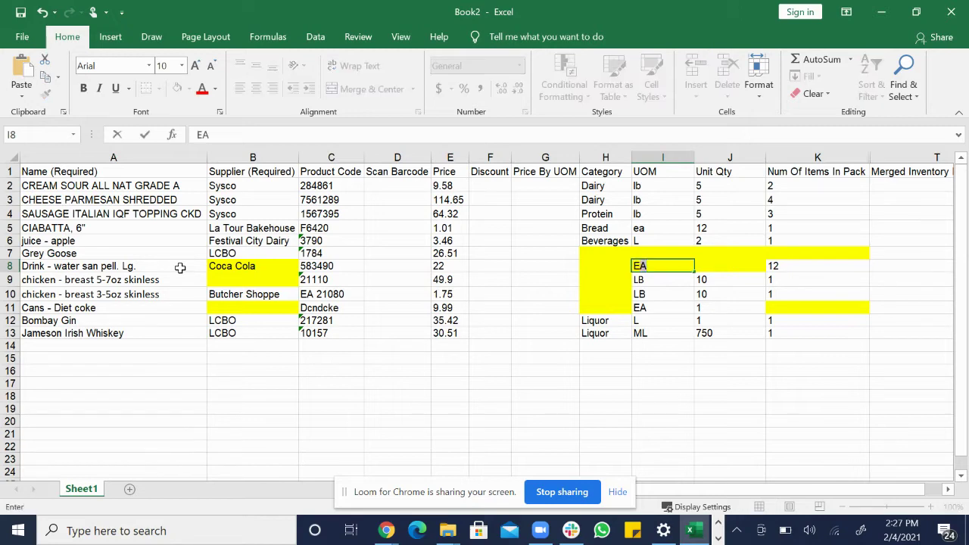
key(Tab)
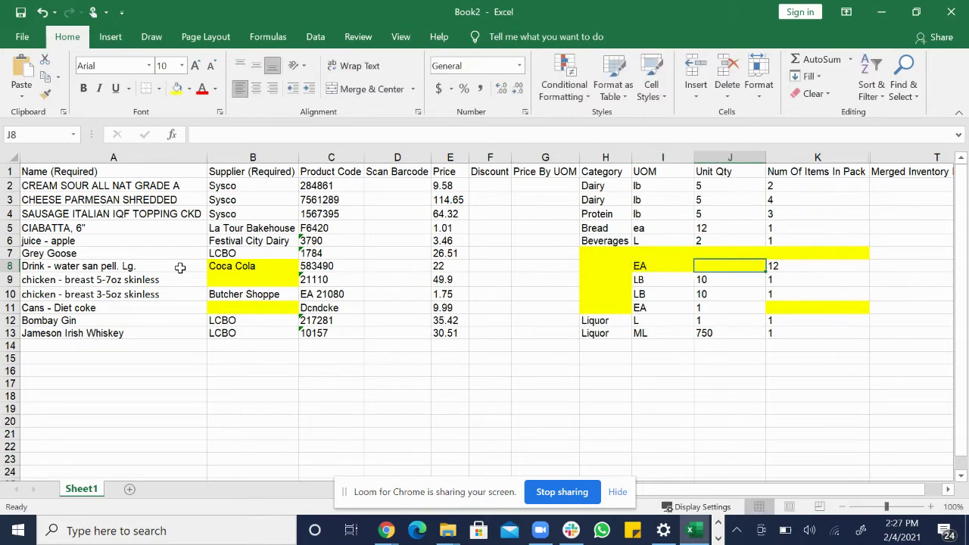
text(1)
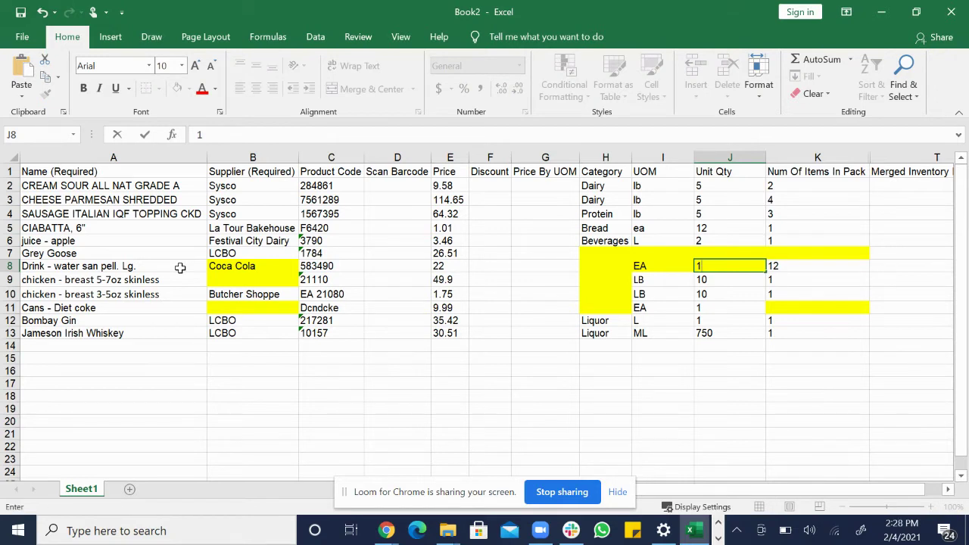
key(shift+Tab)
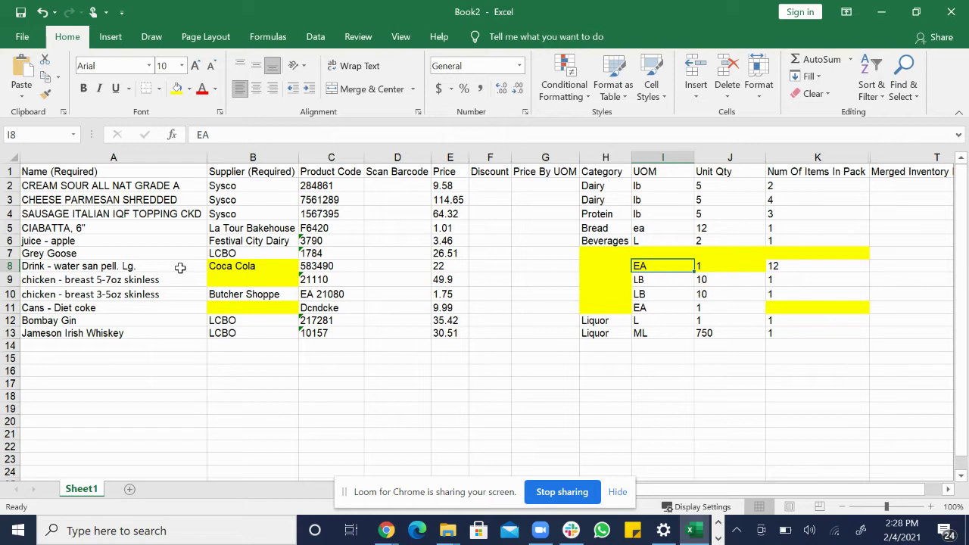
- Enter Butcher Shoppe as the supplier of "chicken - breast 5-7oz skinless" and check the row's price and UOM
click(182, 282)
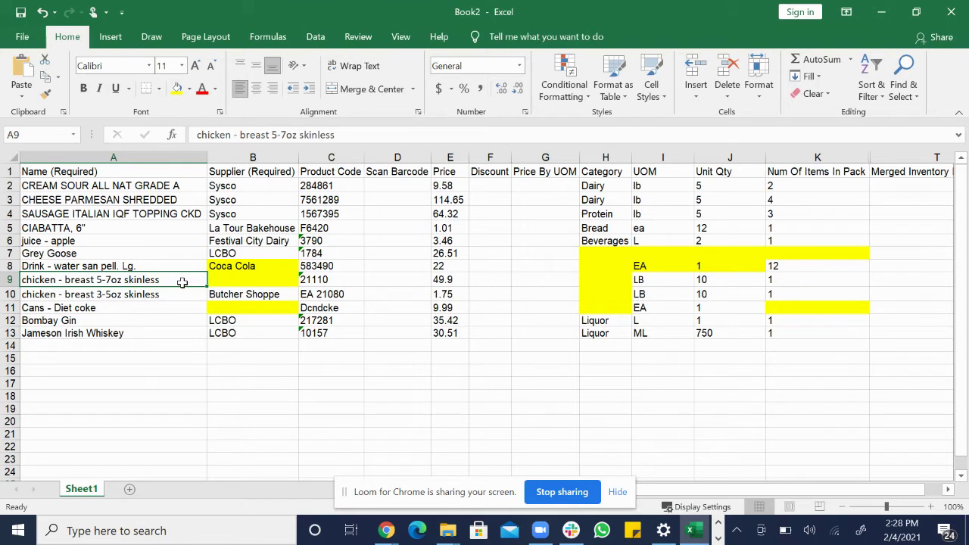
key(Tab)
text(Butche)
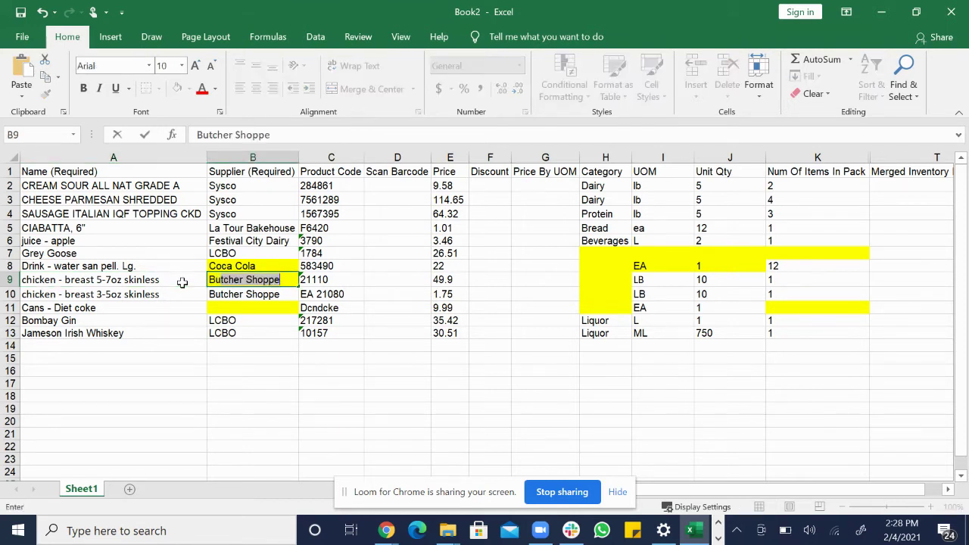
key(Tab)
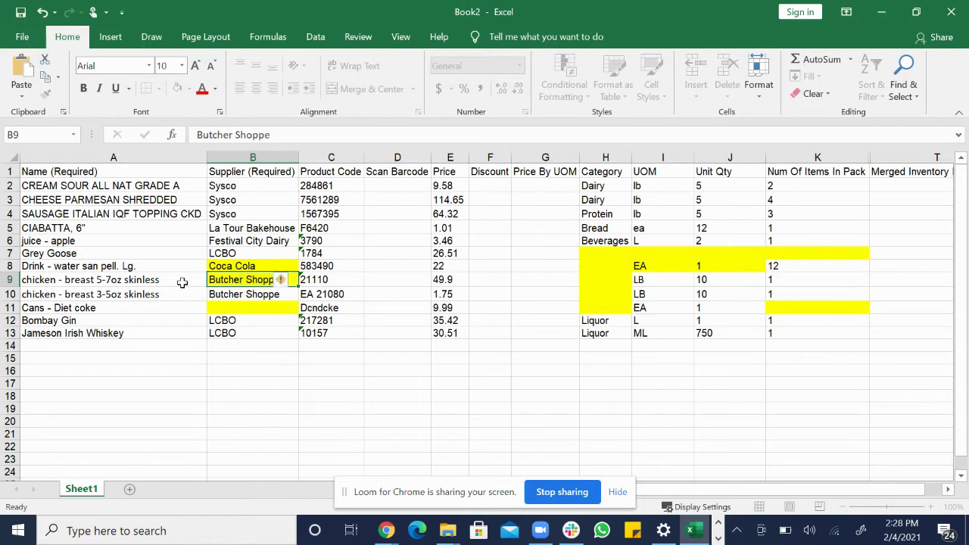
key(Tab)
key(Tab)
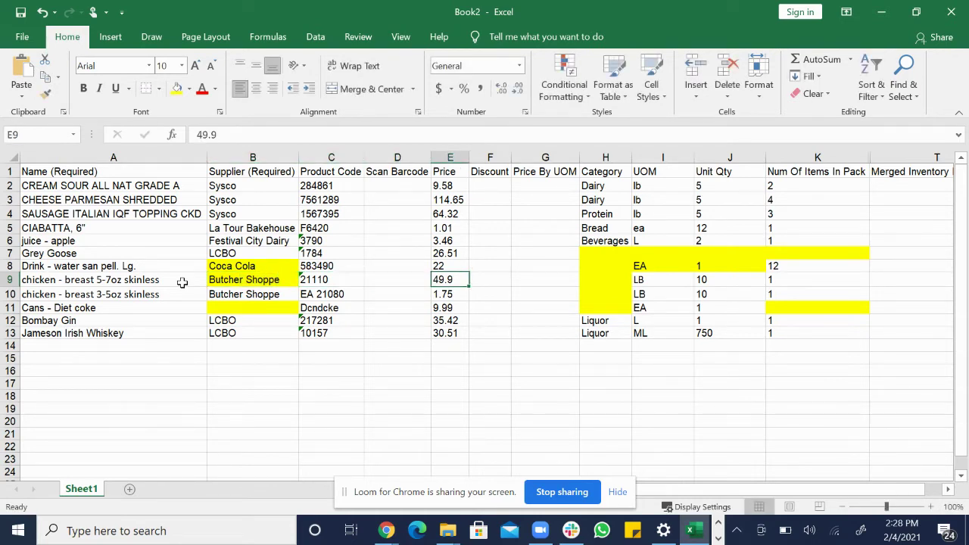
key(Tab)
key(Tab)
key(Tab)
key(Tab)
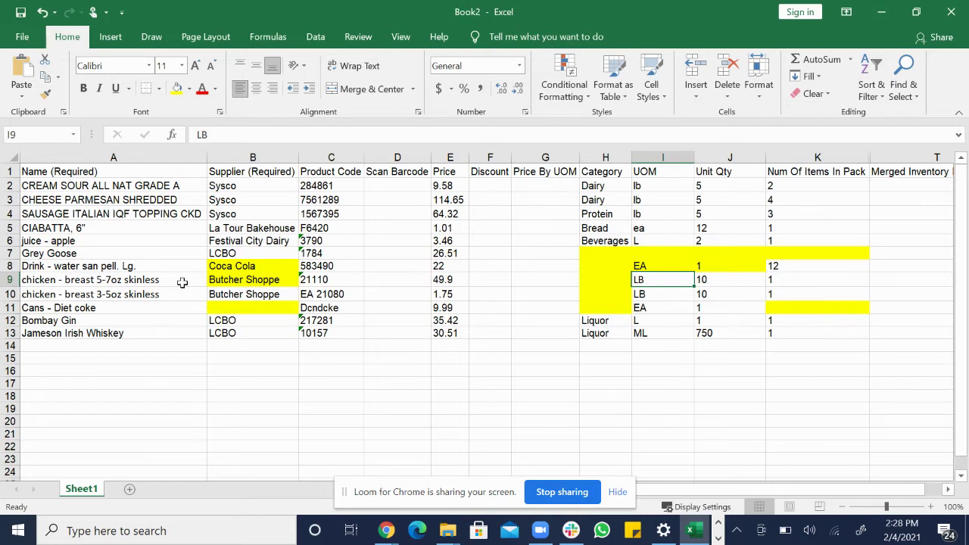
- Enter Coca Cola as the supplier of "Cans - Diet coke" in row 11
click(184, 309)
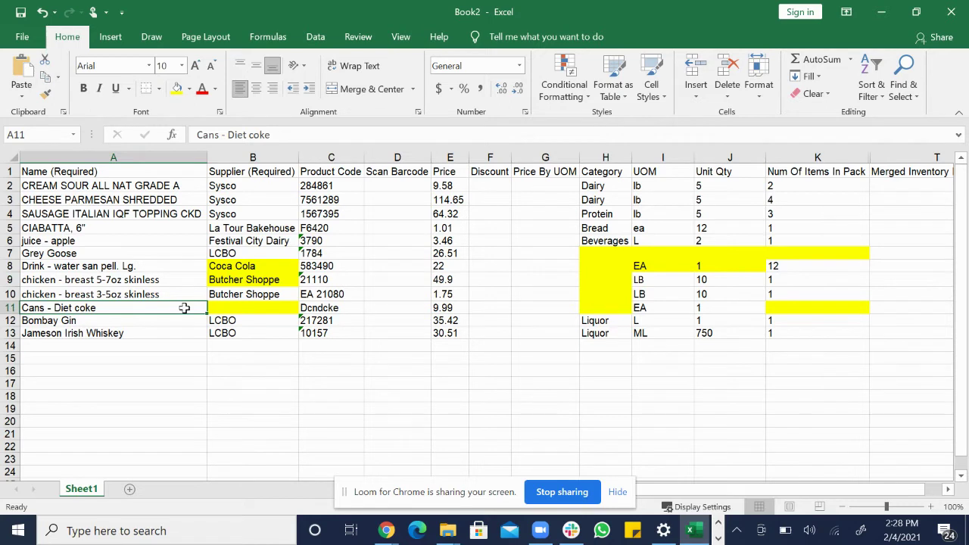
key(Tab)
text(Coca)
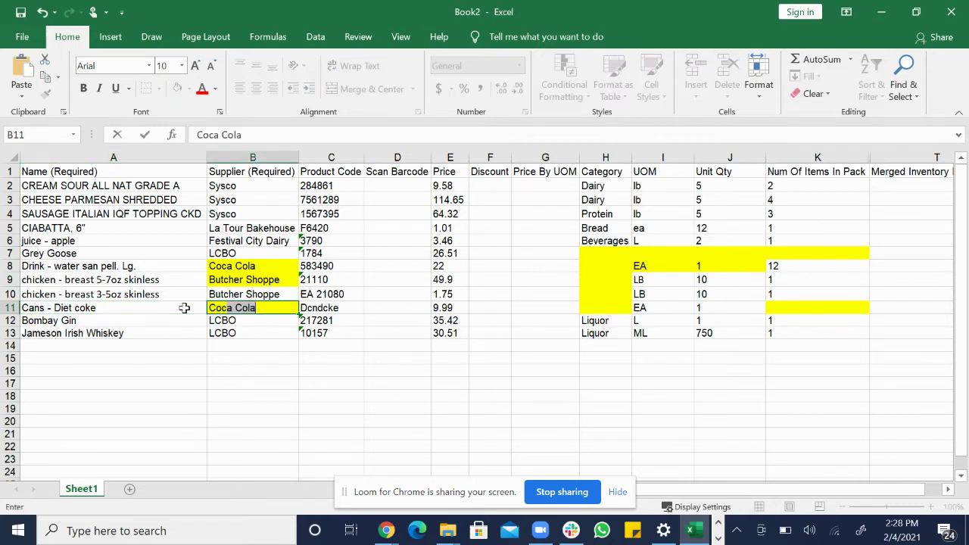
key(Tab)
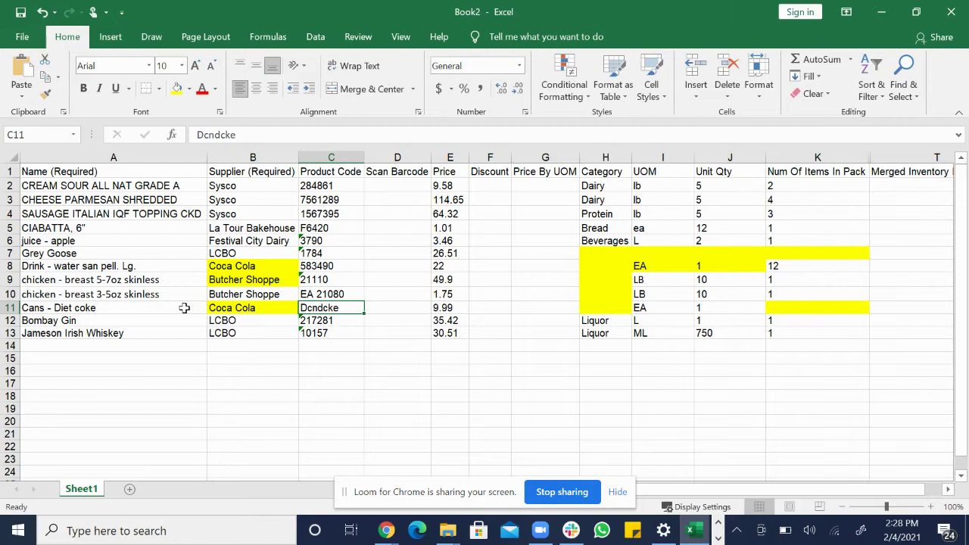
- Set the number of items in pack for the diet coke cans to 12, and review the row's unit quantity and UOM
key(Tab)
key(Tab)
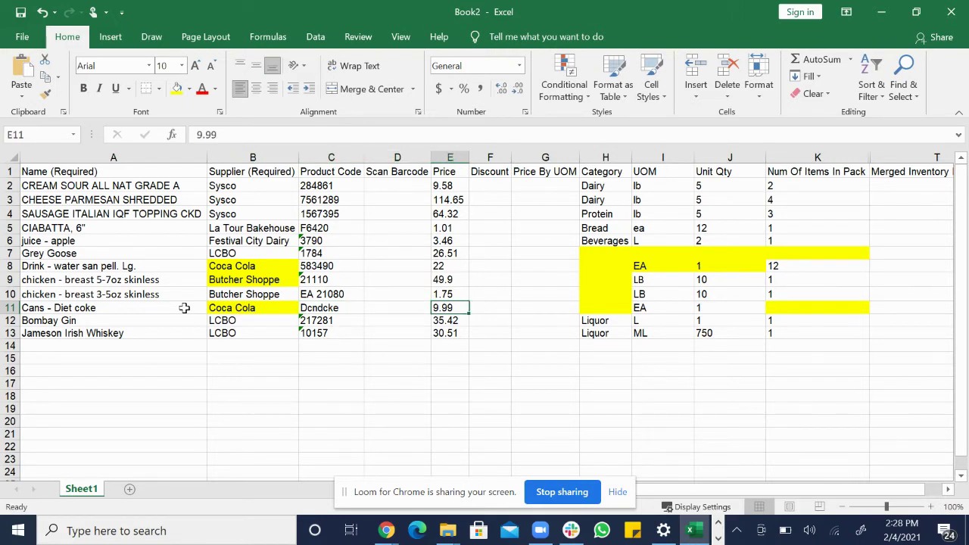
key(Tab)
key(Tab)
key(Tab)
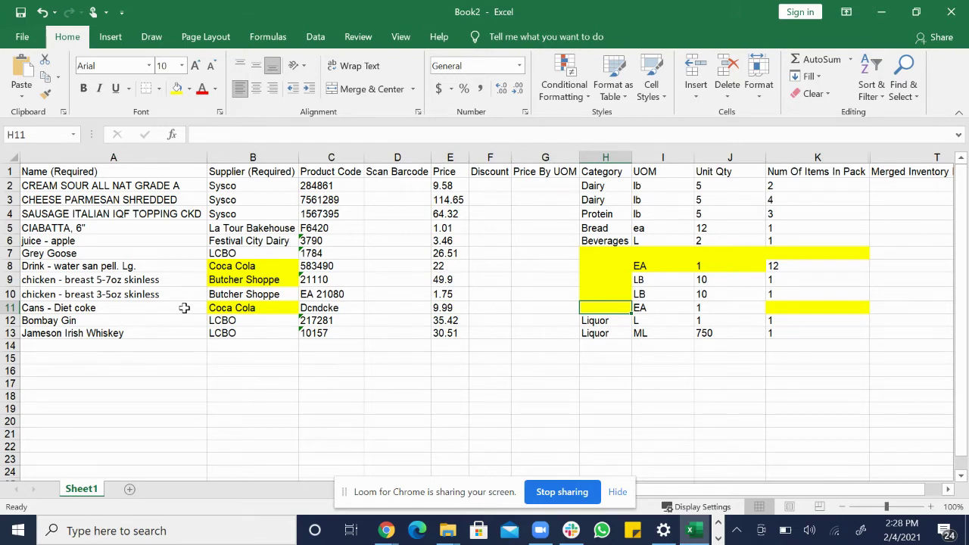
key(Tab)
key(Tab)
key(Tab)
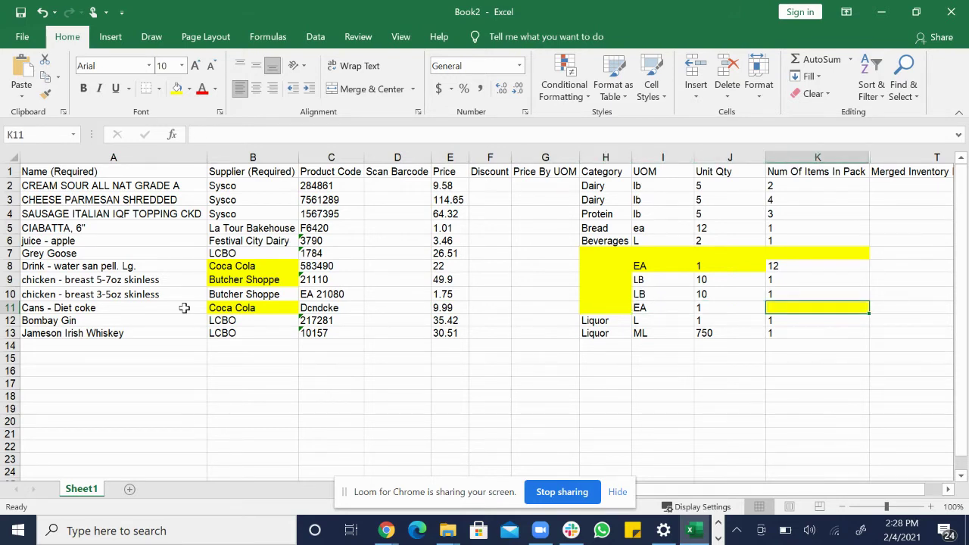
text(12)
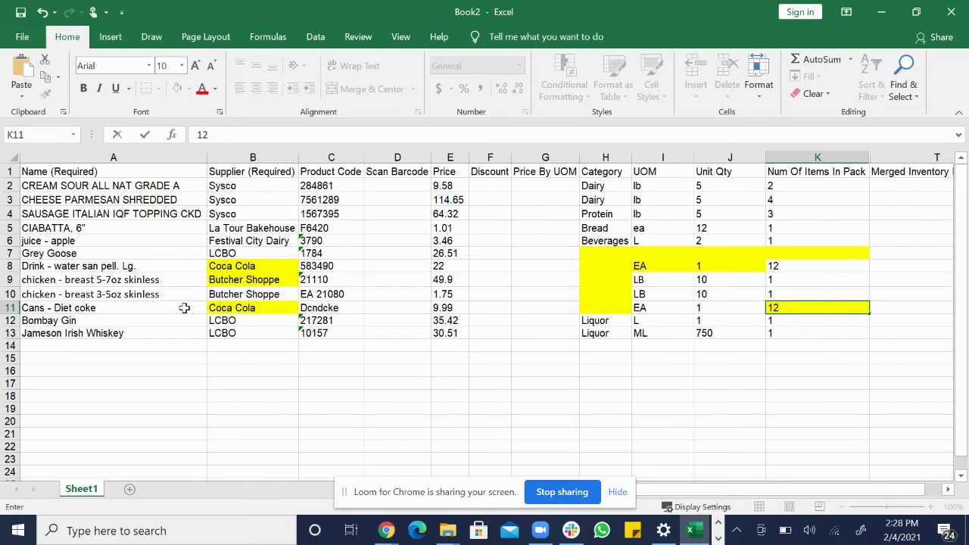
key(shift+Tab)
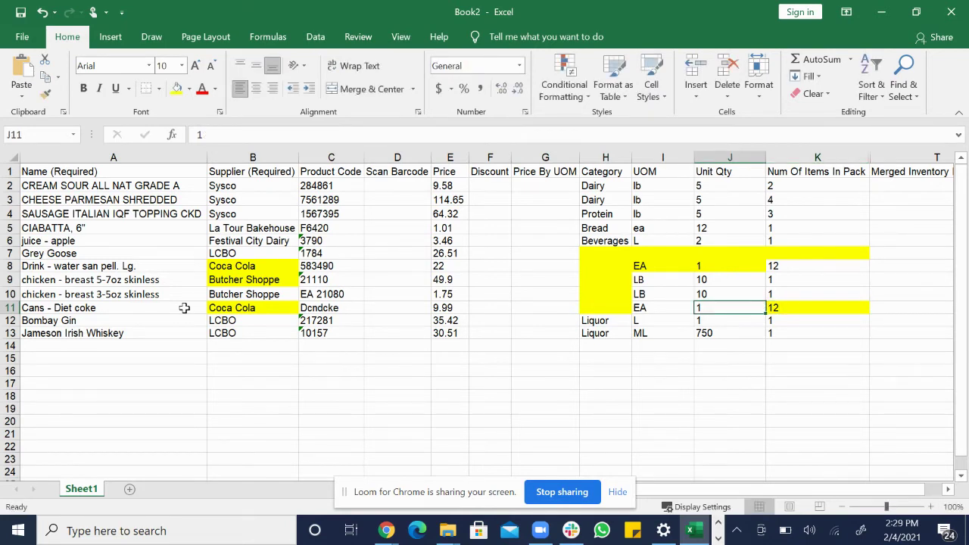
key(shift+Tab)
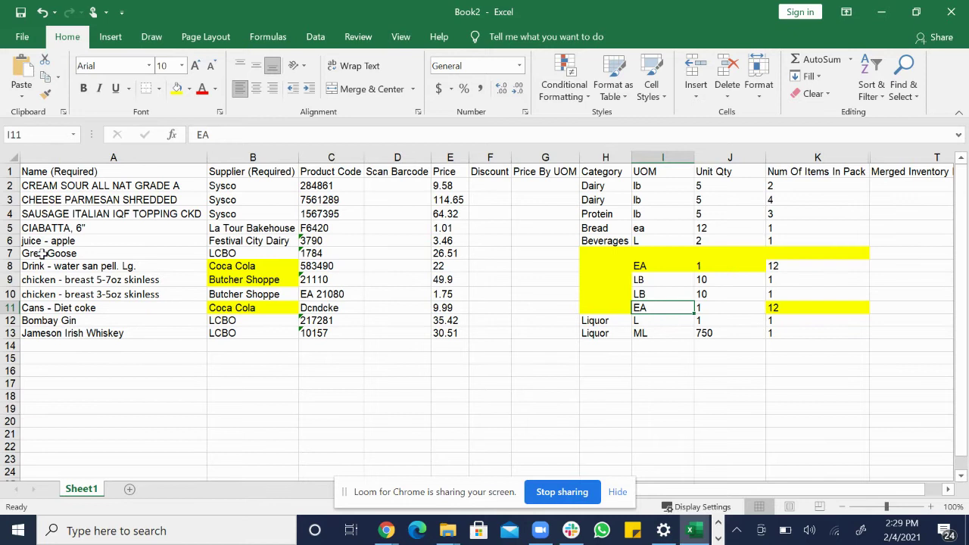
- Set the Grey Goose row's UOM to ML, its unit quantity to 750 and its number of items in pack to 1
click(10, 253)
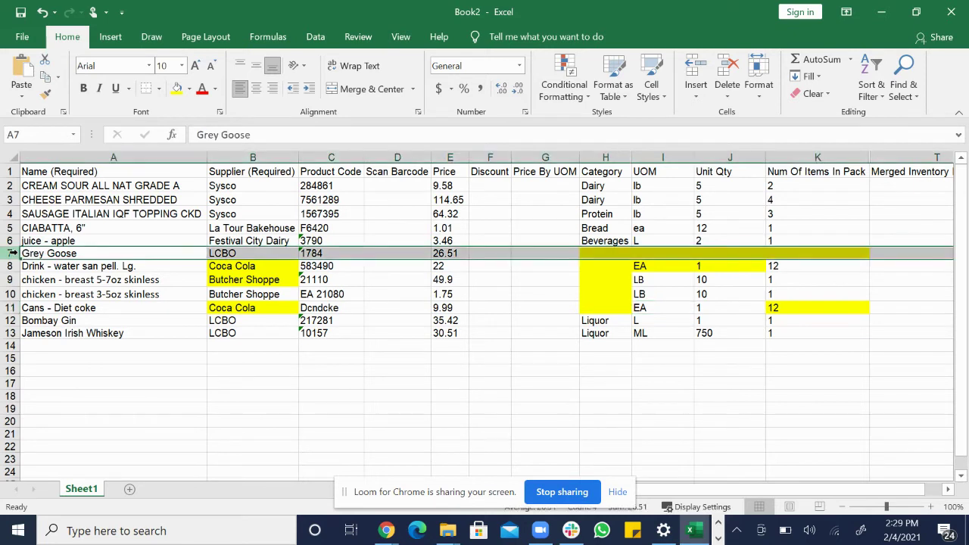
click(59, 253)
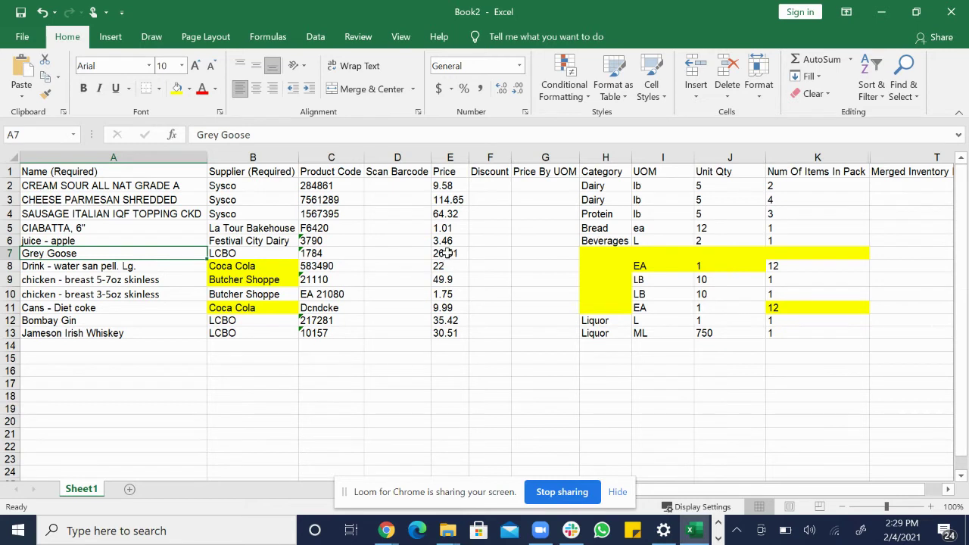
click(638, 254)
text(ML)
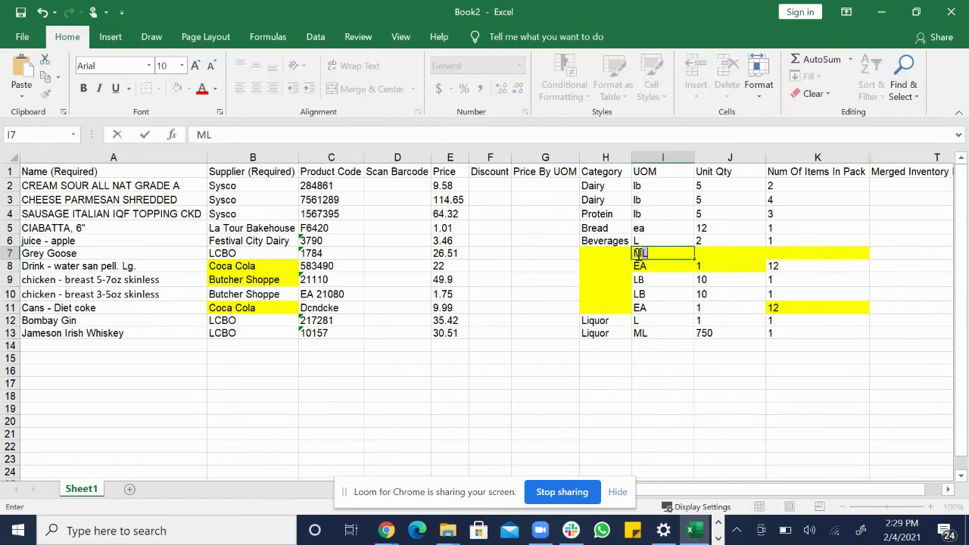
key(Tab)
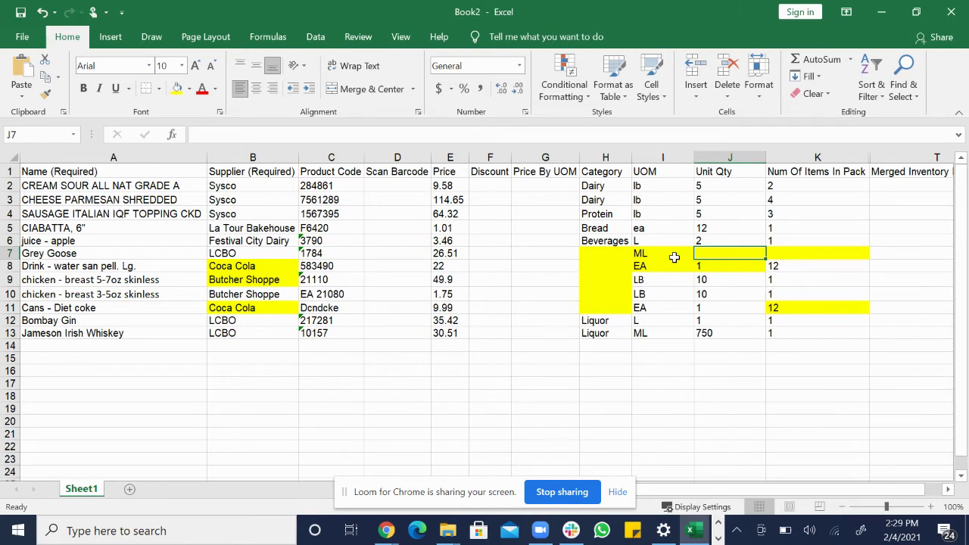
text(750)
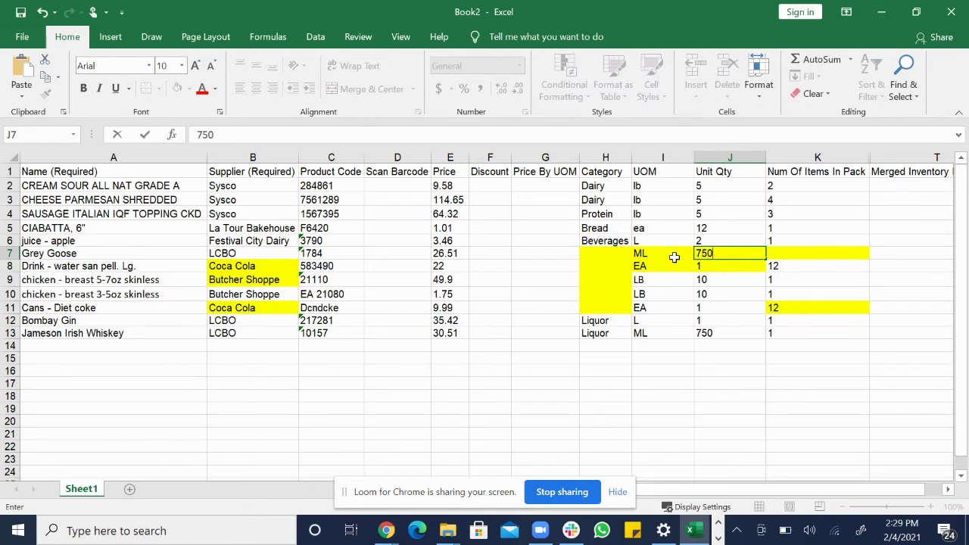
key(Tab)
text(1)
key(shift+Tab)
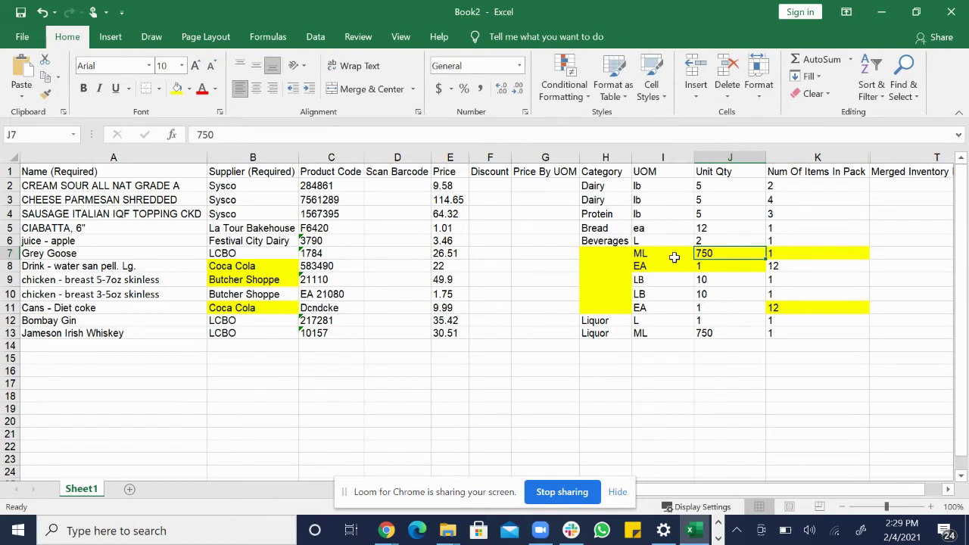
- Enter Liquor as the category of Grey Goose and Beverages as the category of the san pell. water
click(596, 256)
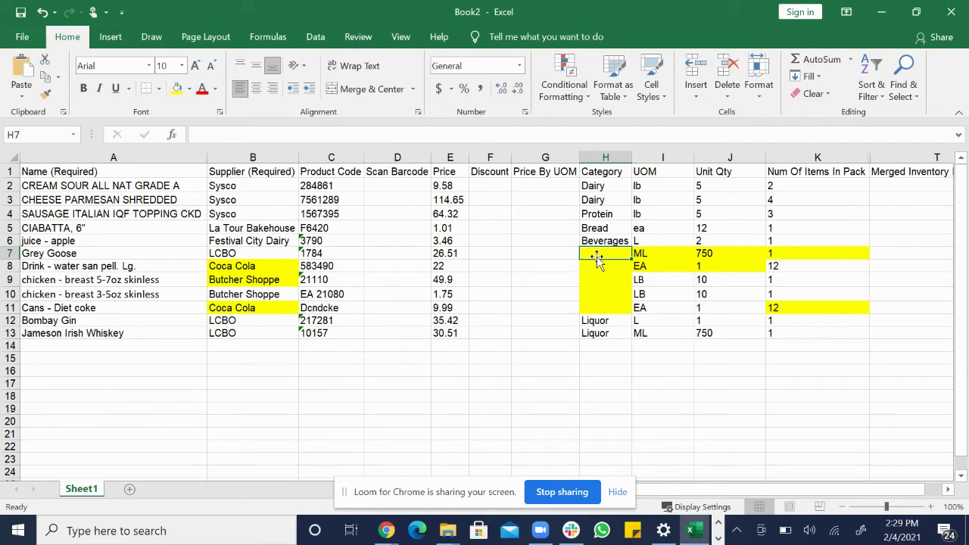
text(Liquor)
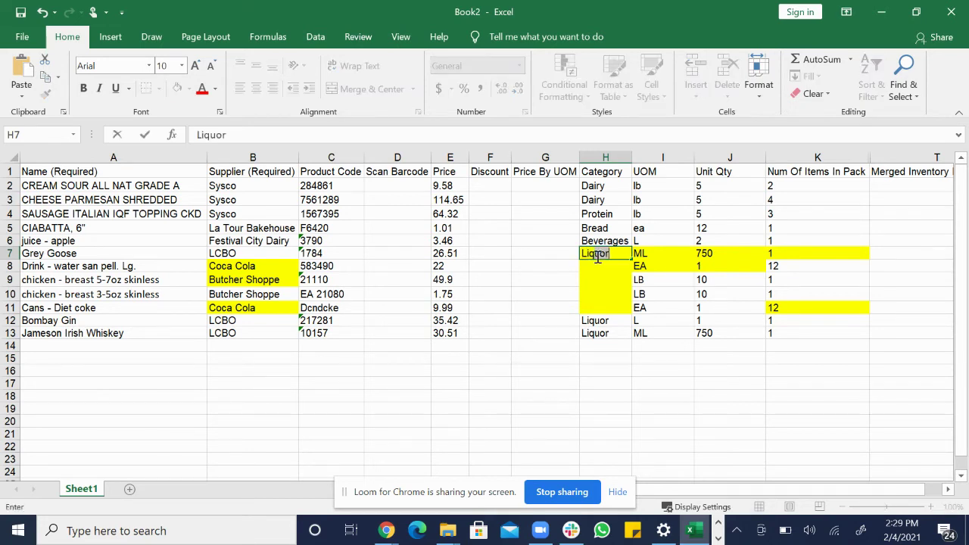
key(Return)
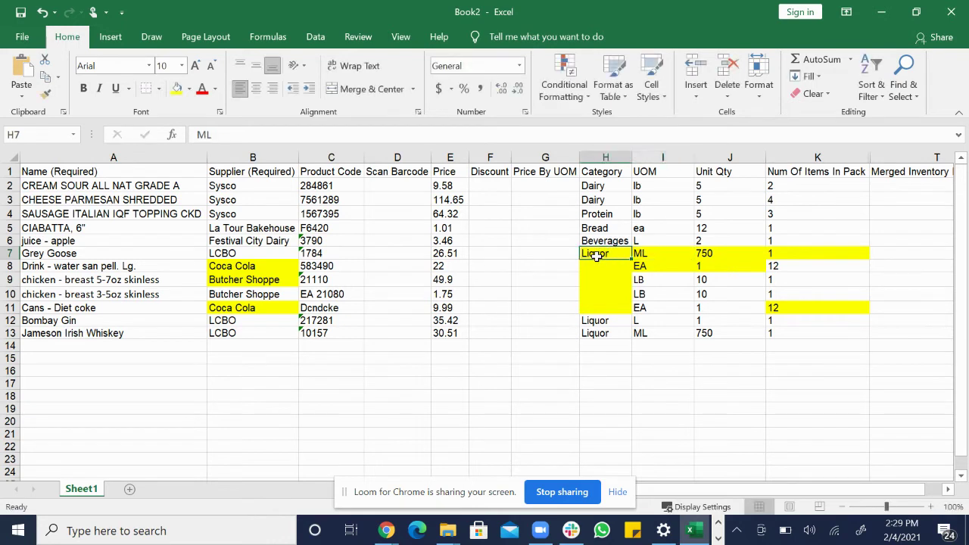
click(597, 257)
key(Return)
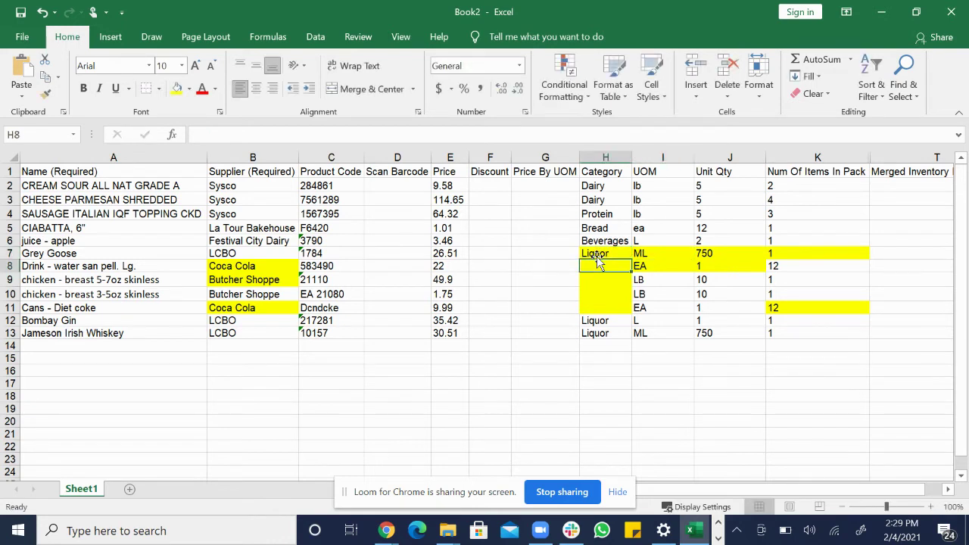
text(Beverages)
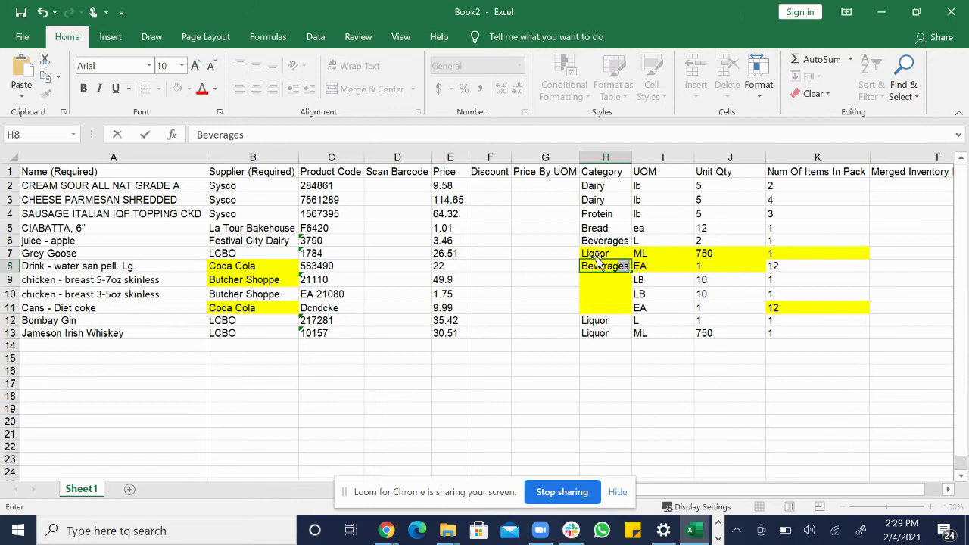
key(Return)
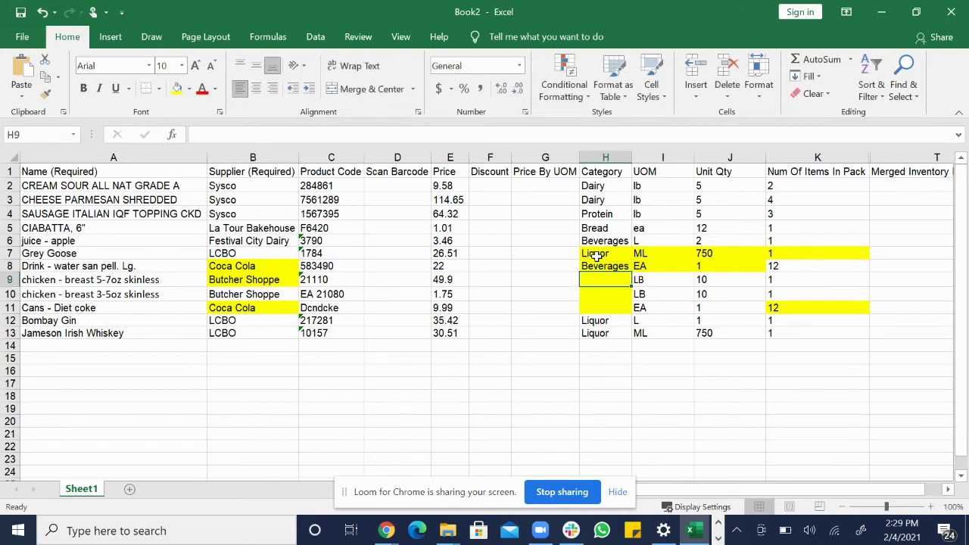
- Enter Poultry as the category of both skinless chicken breast items in rows 9 and 10
text(Poultry)
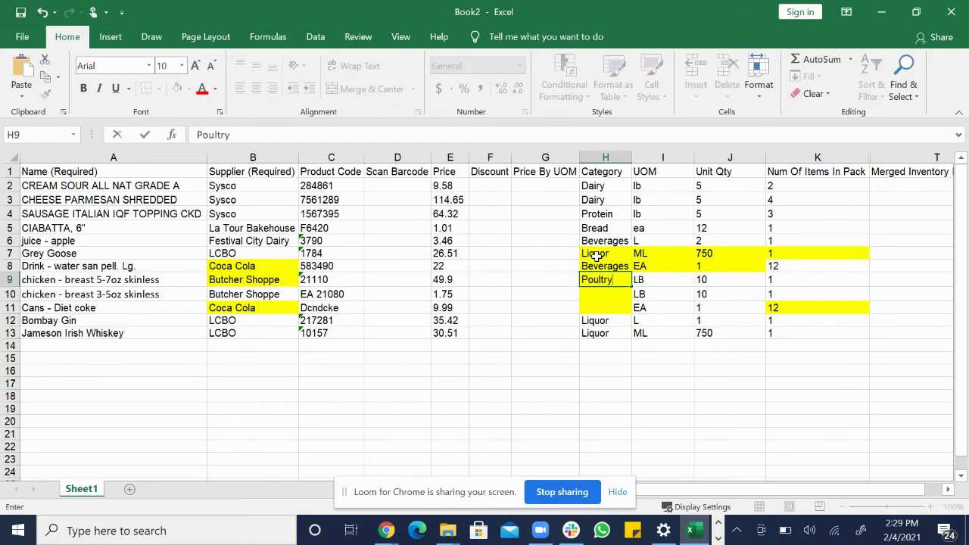
key(Return)
text(P)
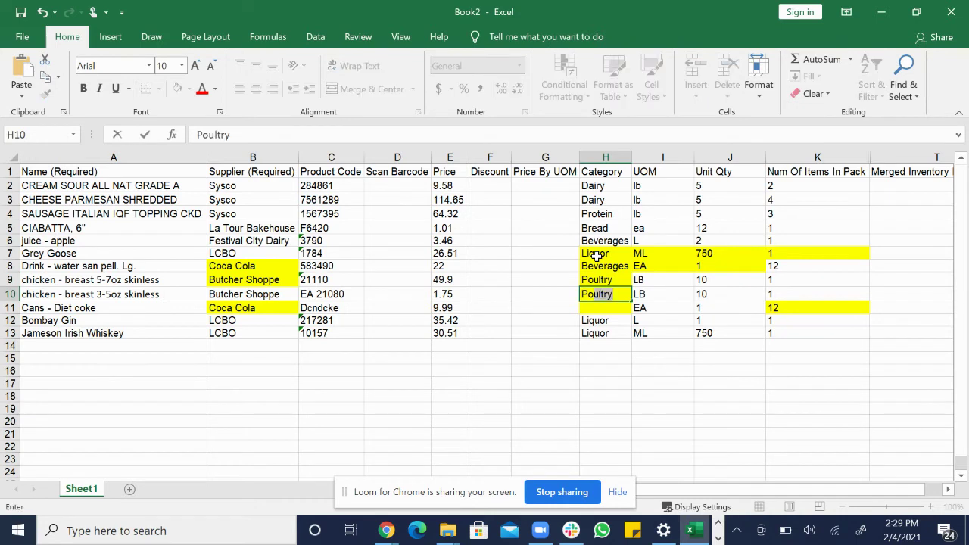
text(o)
key(Return)
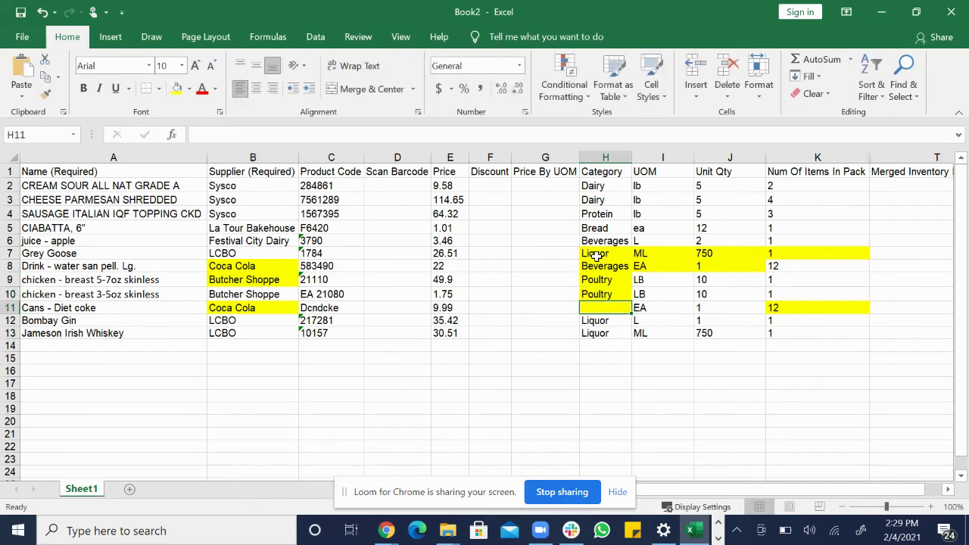
- Enter Soft Drink as the category of "Cans - Diet coke" in row 11
text(Soft Drin)
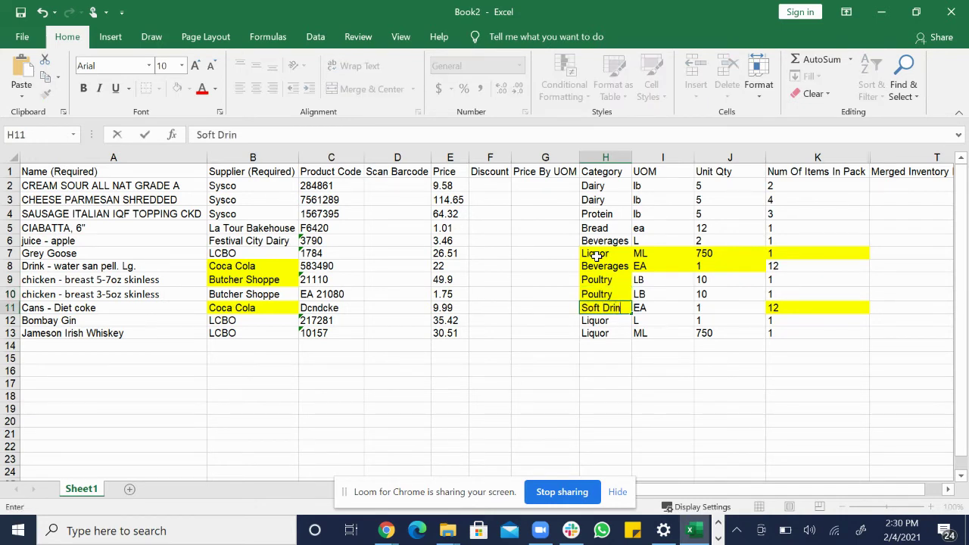
text(k)
key(Left)
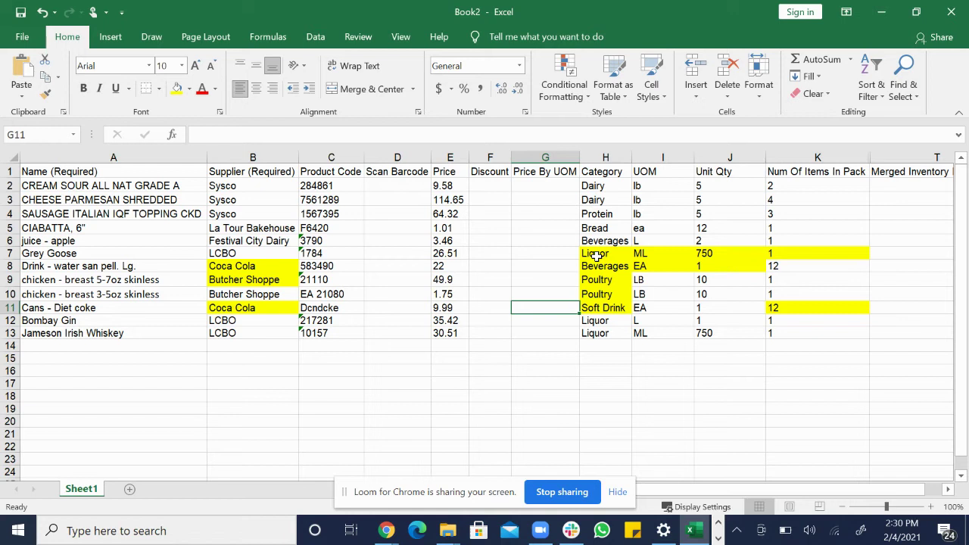
- Mark "chicken - breast 3-5oz skinless" in row 10 as YES under Price By UOM
click(545, 157)
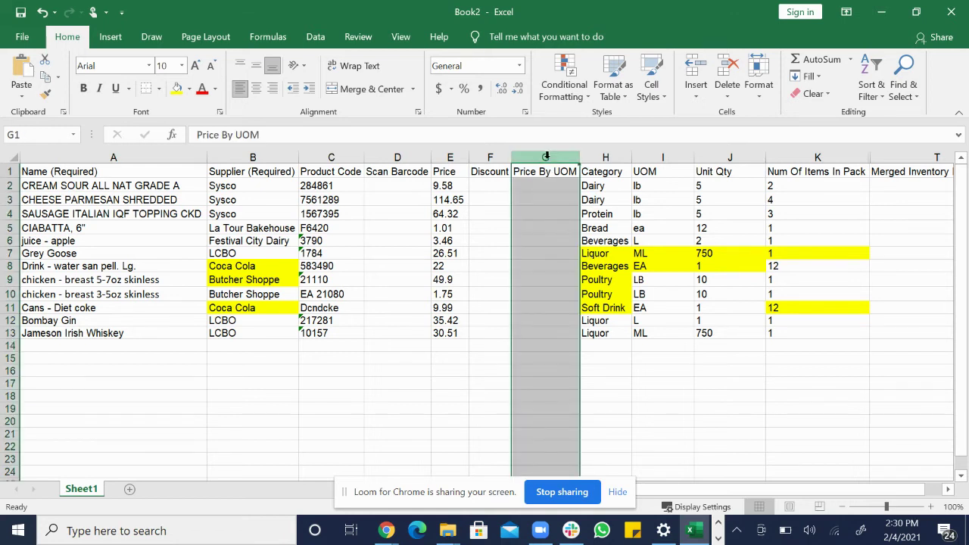
click(534, 275)
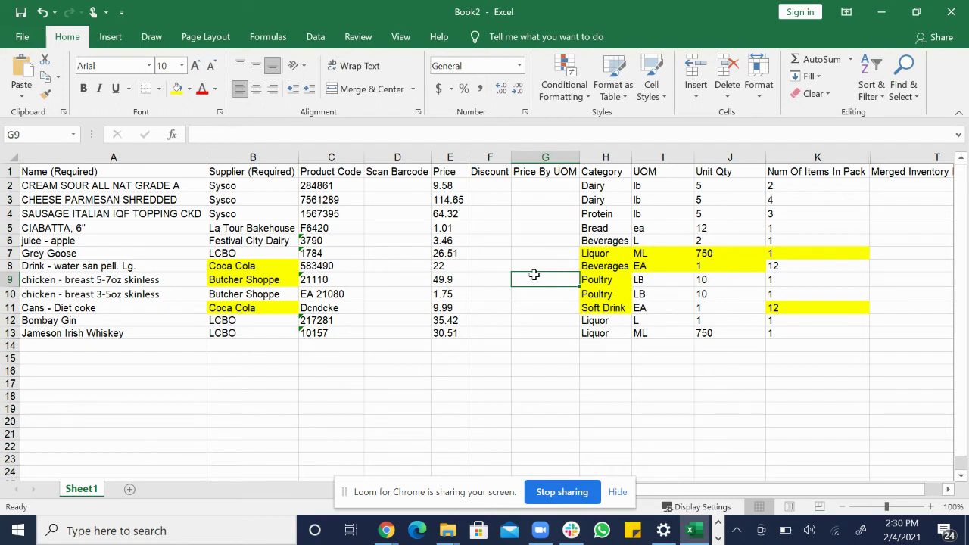
click(149, 294)
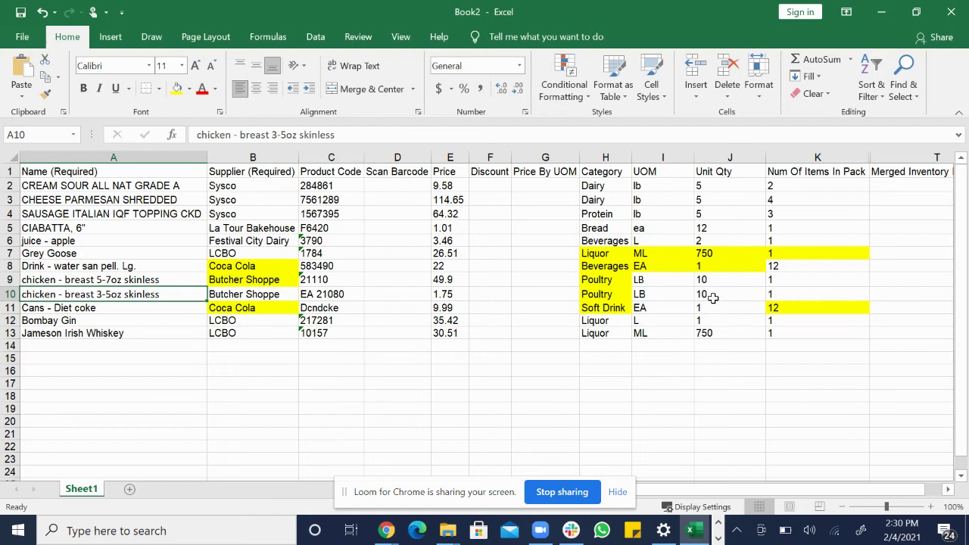
click(573, 295)
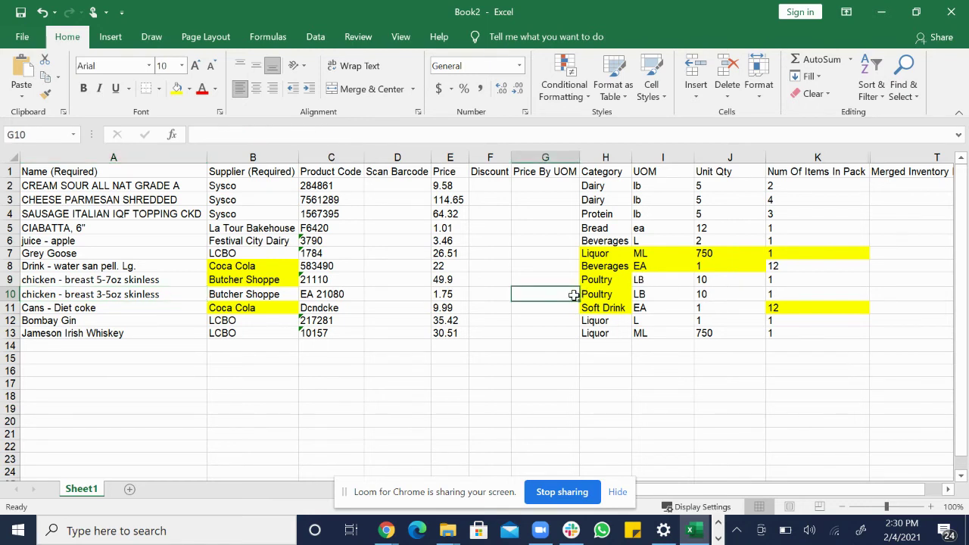
text(Y)
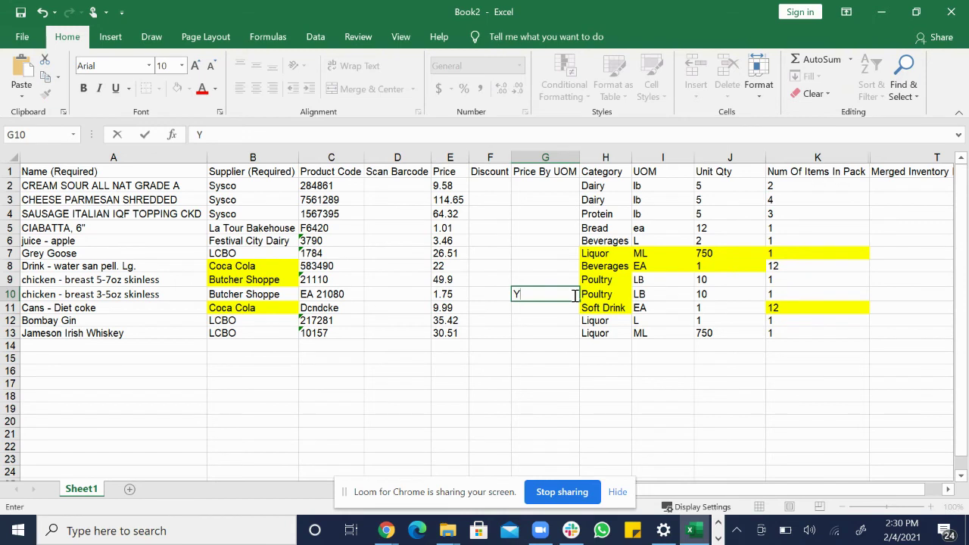
text(ES)
key(Return)
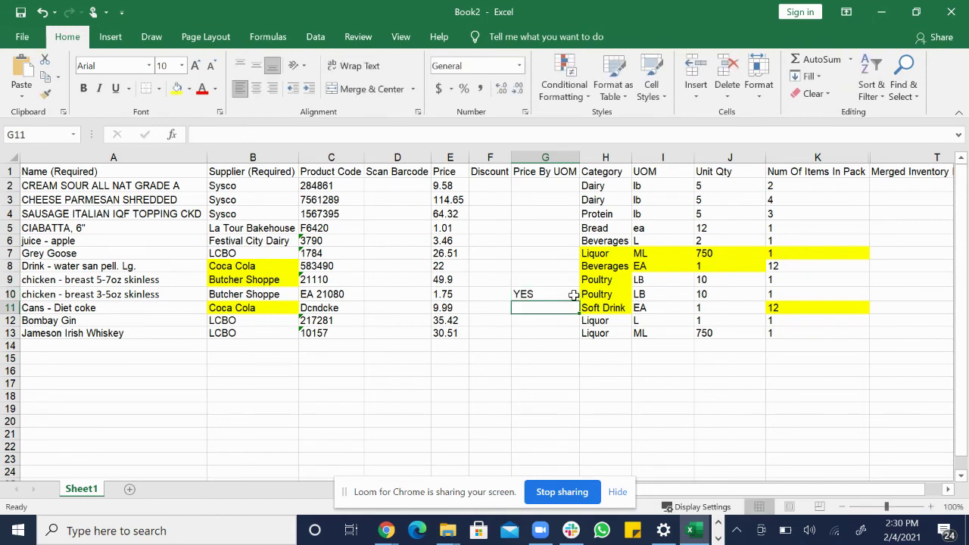
click(574, 295)
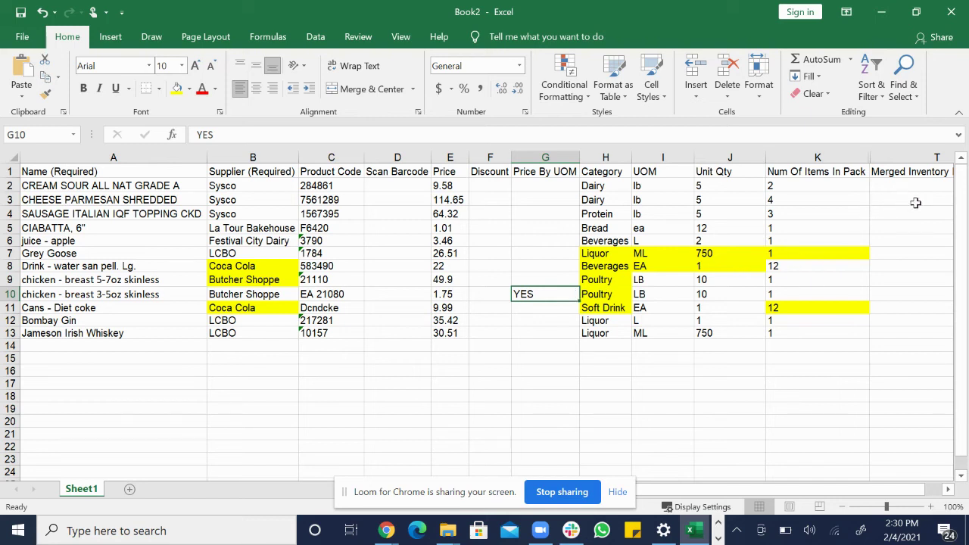
- Copy the name "chicken - breast 5-7oz skinless" from row 9 into that row's Merged Inventory Item Name cell
click(909, 157)
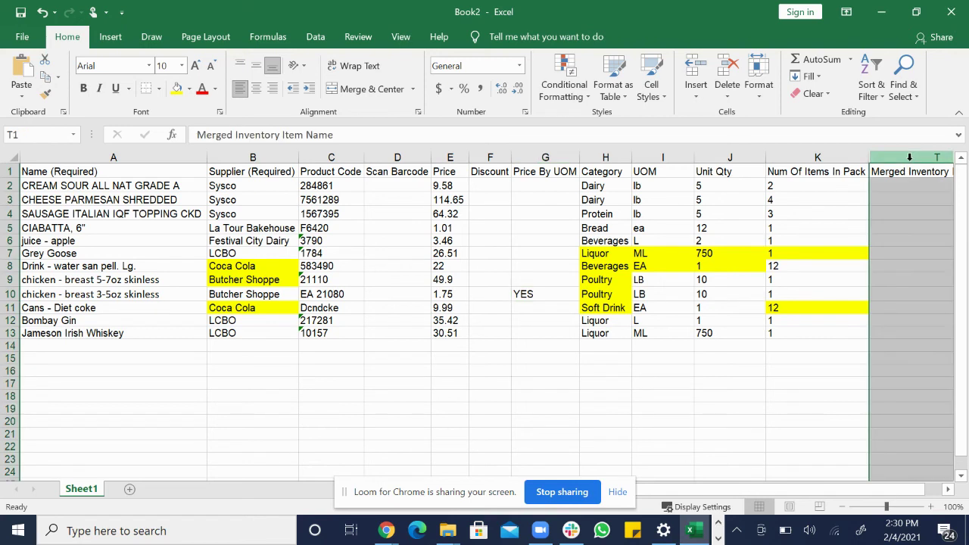
click(154, 280)
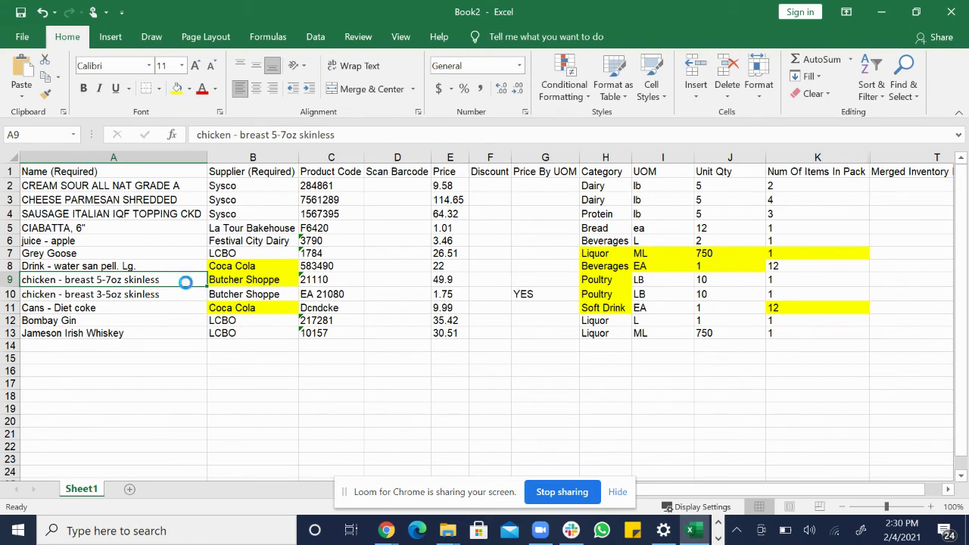
key(ctrl+c)
key(Right)
key(Right)
key(Right)
key(Right)
key(Right)
key(Right)
key(Right)
key(Right)
key(Right)
key(Right)
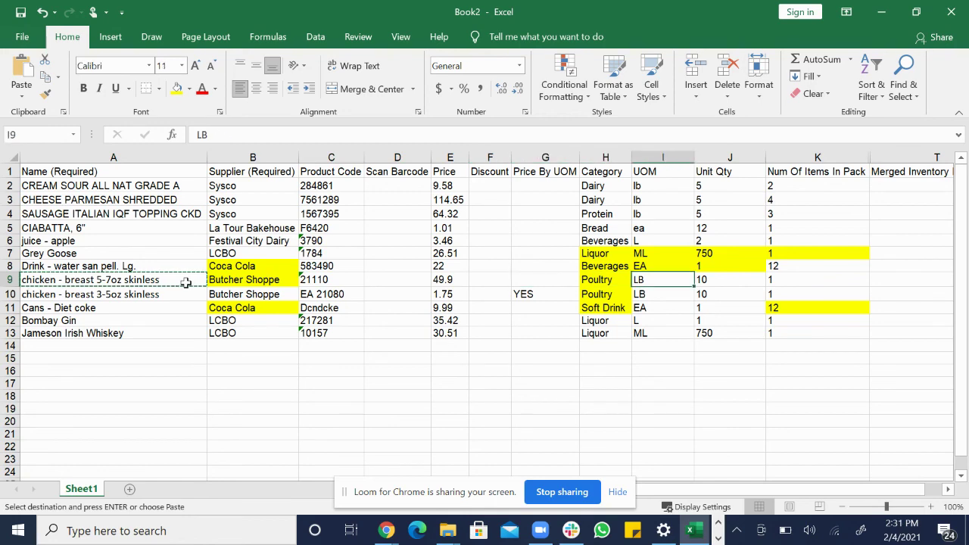
key(Right)
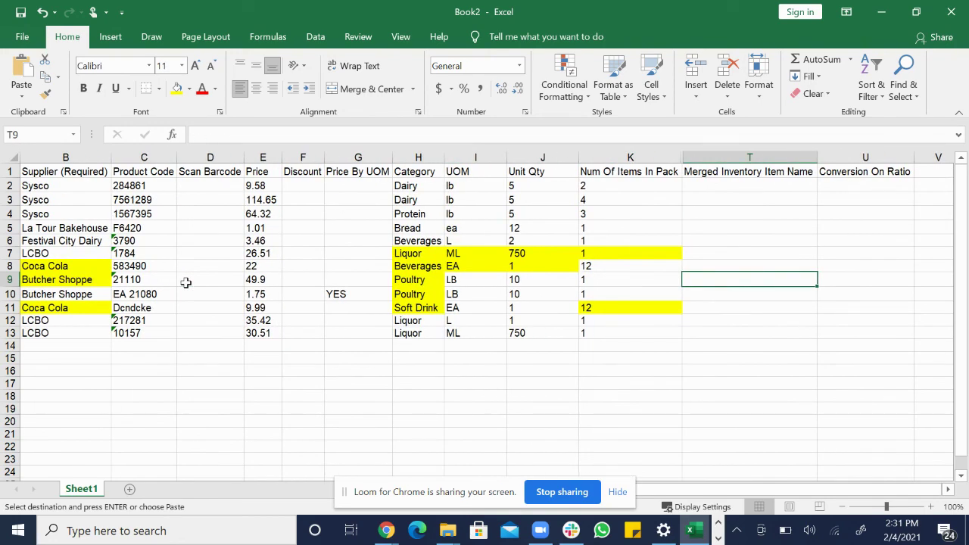
key(ctrl+v)
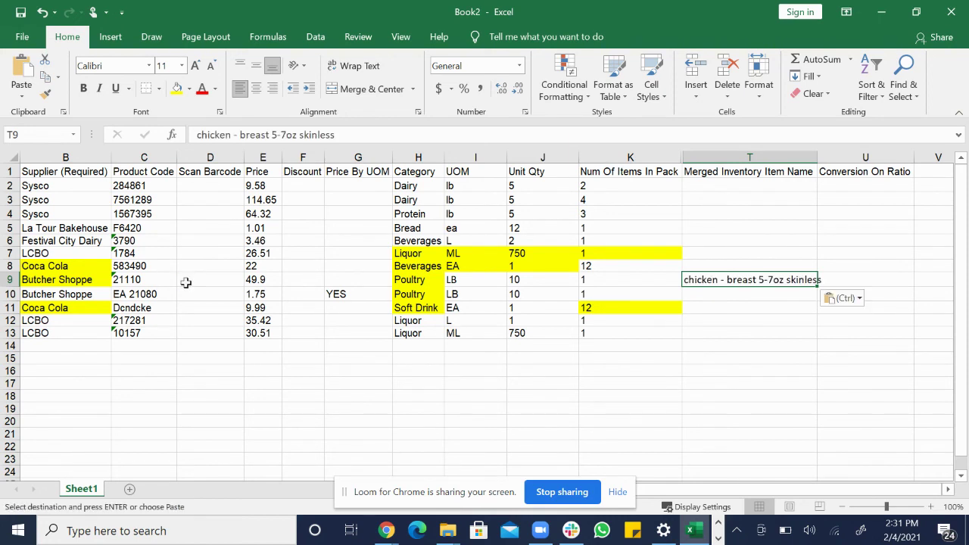
- Paste the copied 5-7oz chicken breast name as the Merged Inventory Item Name of row 10 as well
key(Down)
key(ctrl+v)
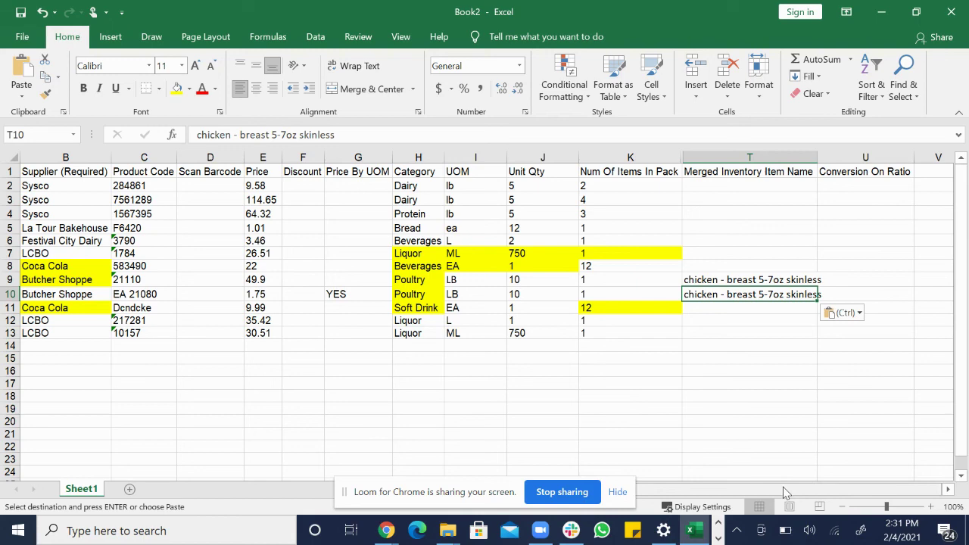
drag(787, 492, 710, 492)
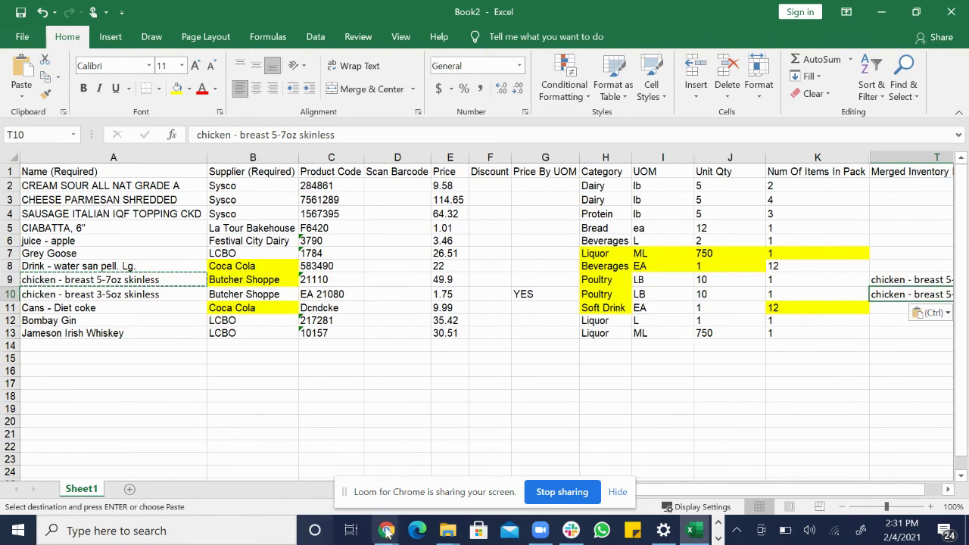